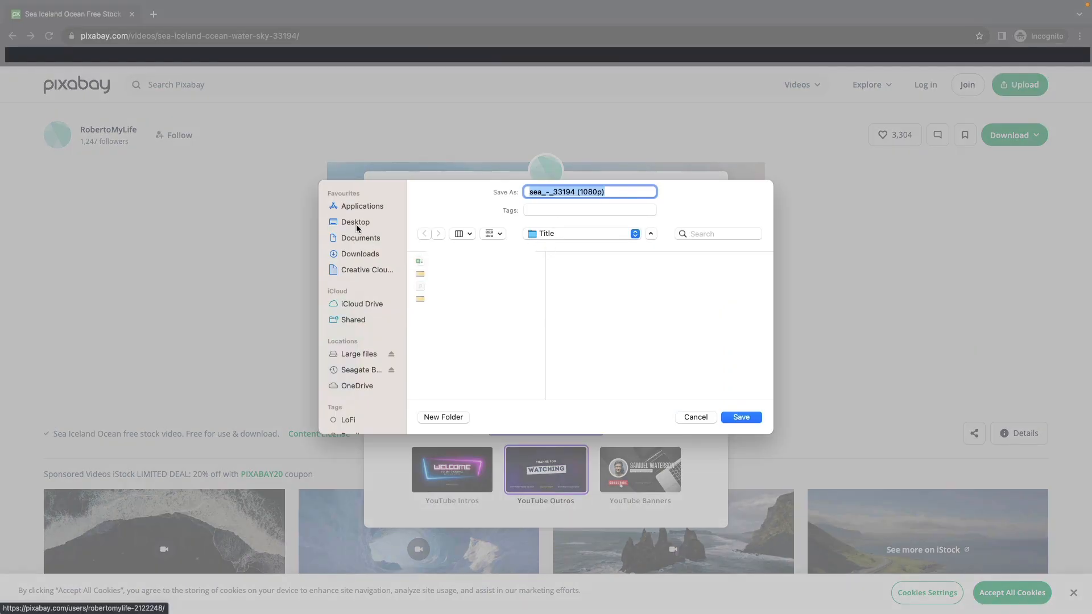
- Save the sea video under the suggested name sea_-_33194 (1080p) and dismiss the thank-you dialog
left_click(730, 417)
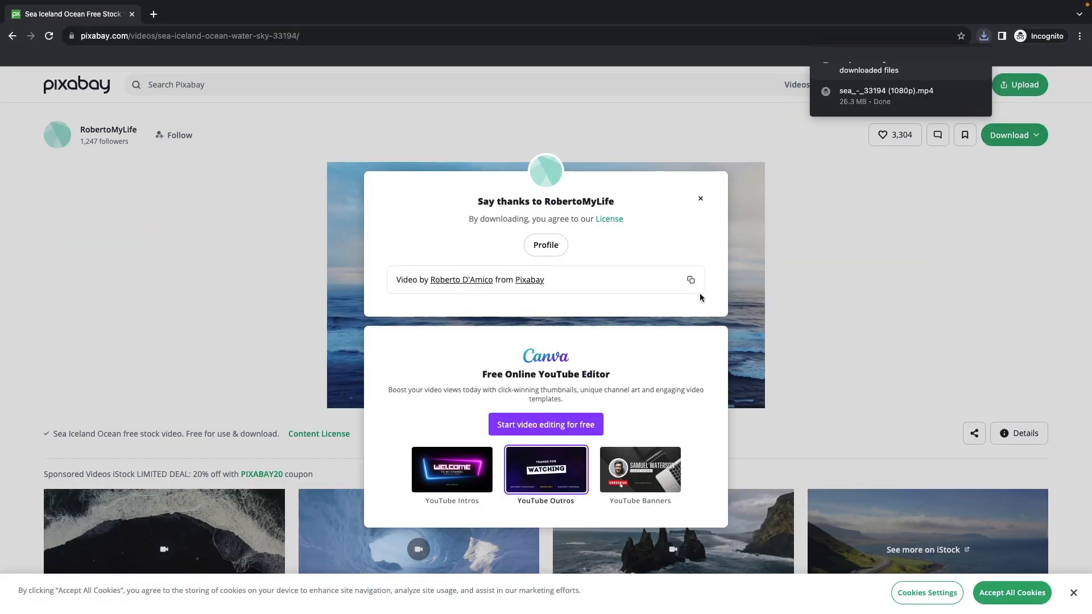
left_click(729, 254)
- Search the Pixabay videos for "running" and open the clip of a man running through a tunnel of stars
left_click(237, 90)
type("running")
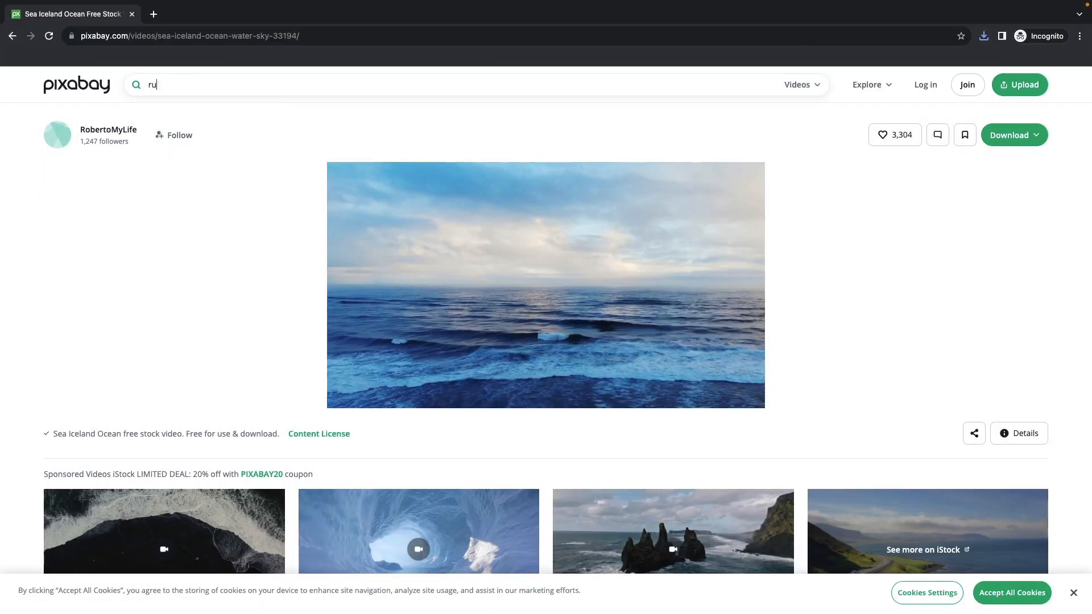
key("Return")
scroll(446, 357, "down", 3)
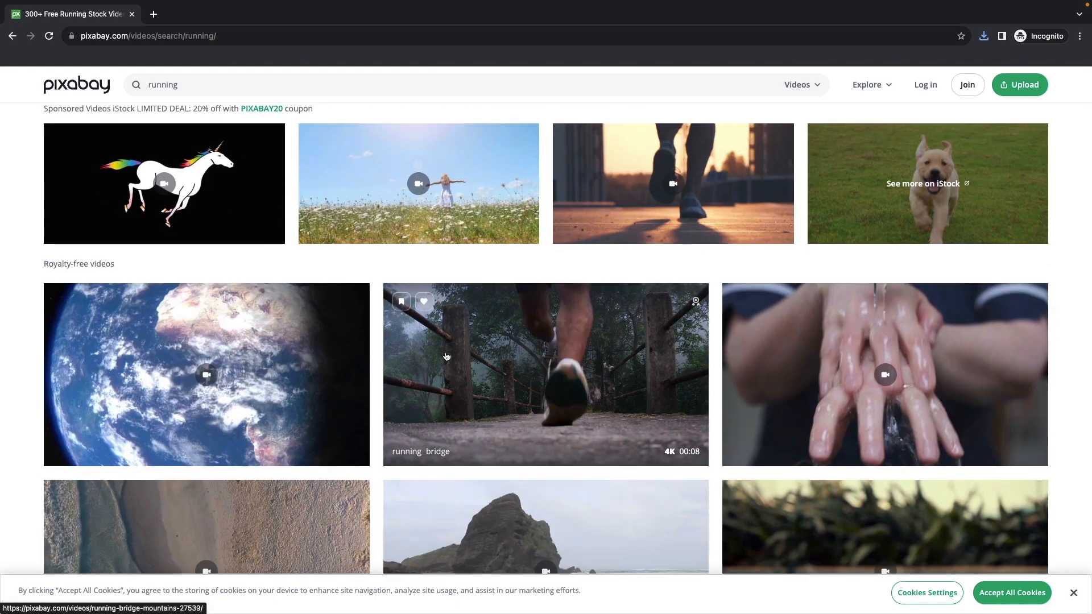
scroll(446, 356, "down", 5)
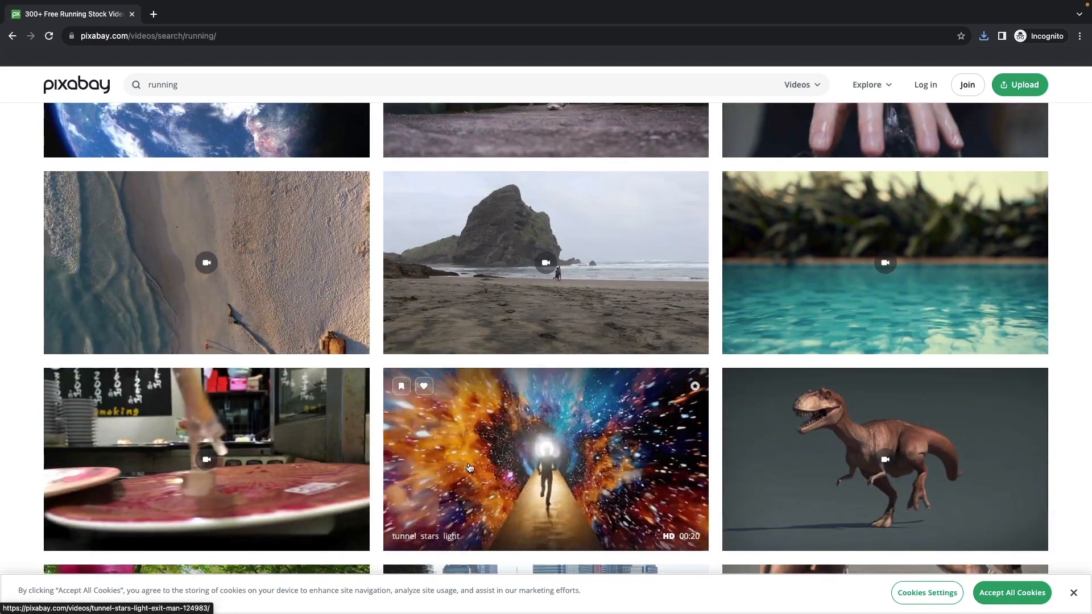
left_click(469, 467)
- Download the tunnel video at 1280×720, save it as tunnel_-_124983 (720p), and highlight its attribution line before dismissing the thank-you dialog
left_click(1012, 135)
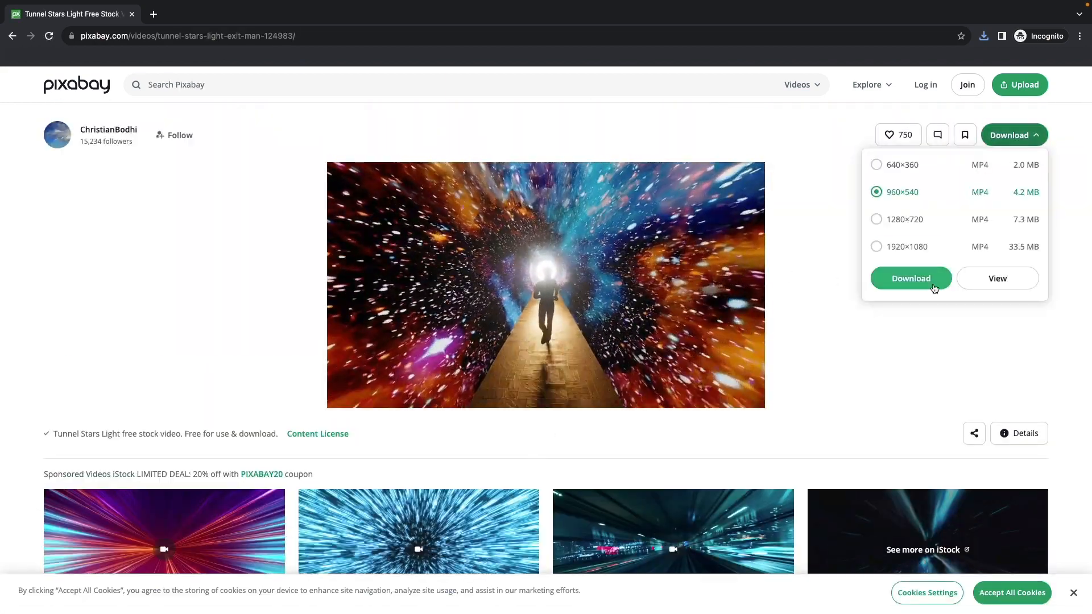
left_click(887, 217)
left_click(913, 278)
left_click(741, 416)
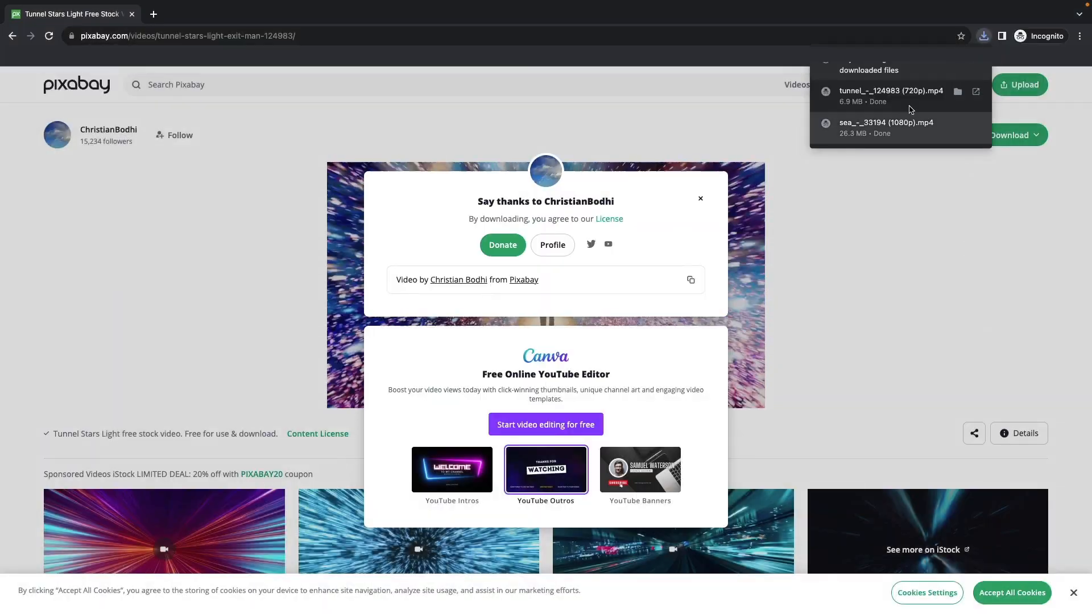
left_click_drag(395, 280, 614, 280)
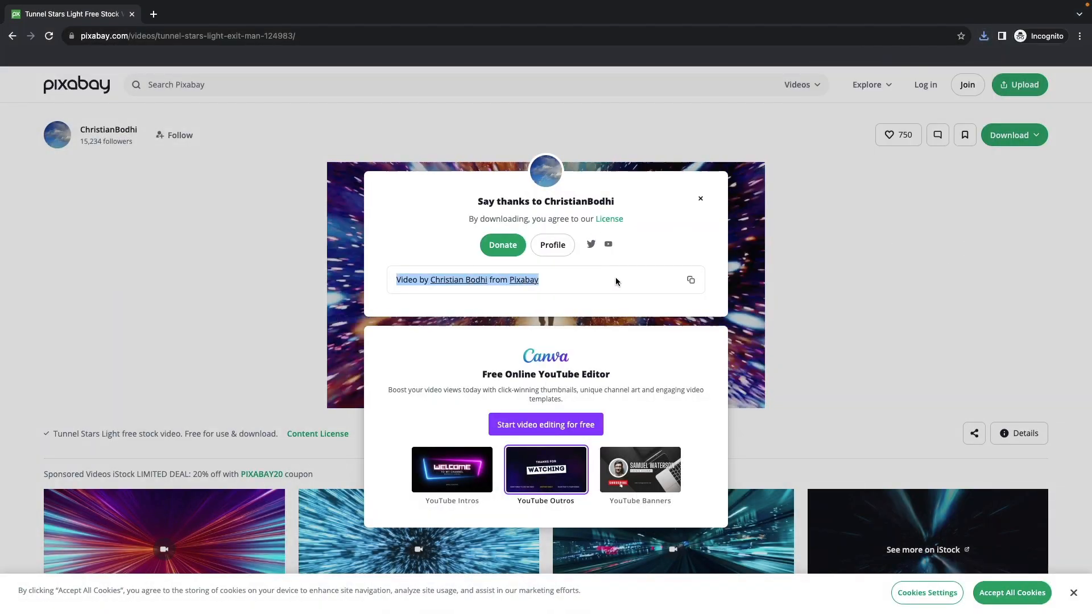
left_click(870, 214)
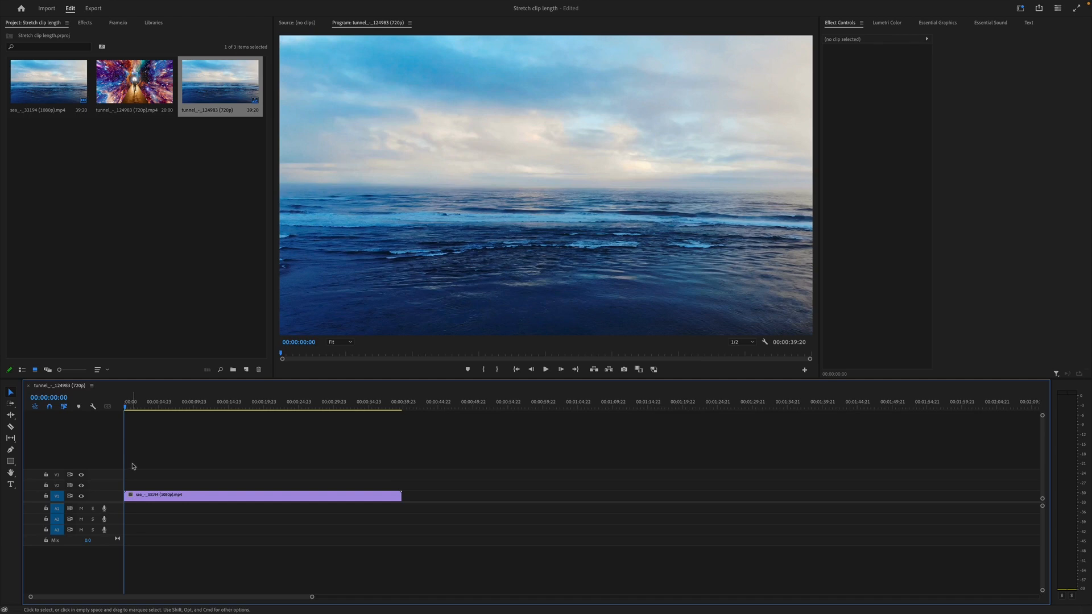
- Play the first seconds of the sea clip in the timeline at its original speed
key("space")
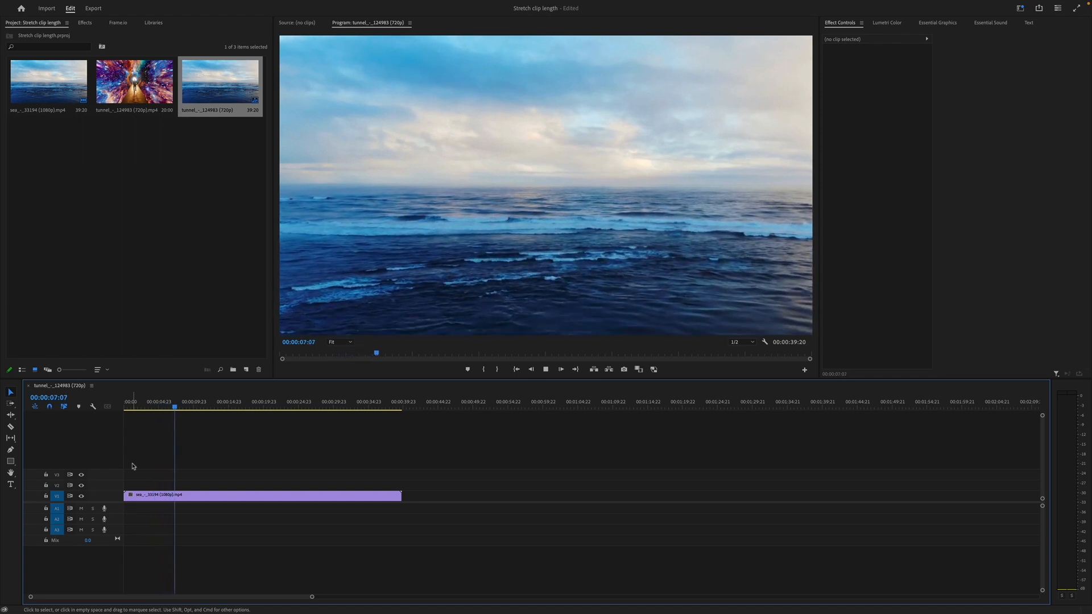
key("space")
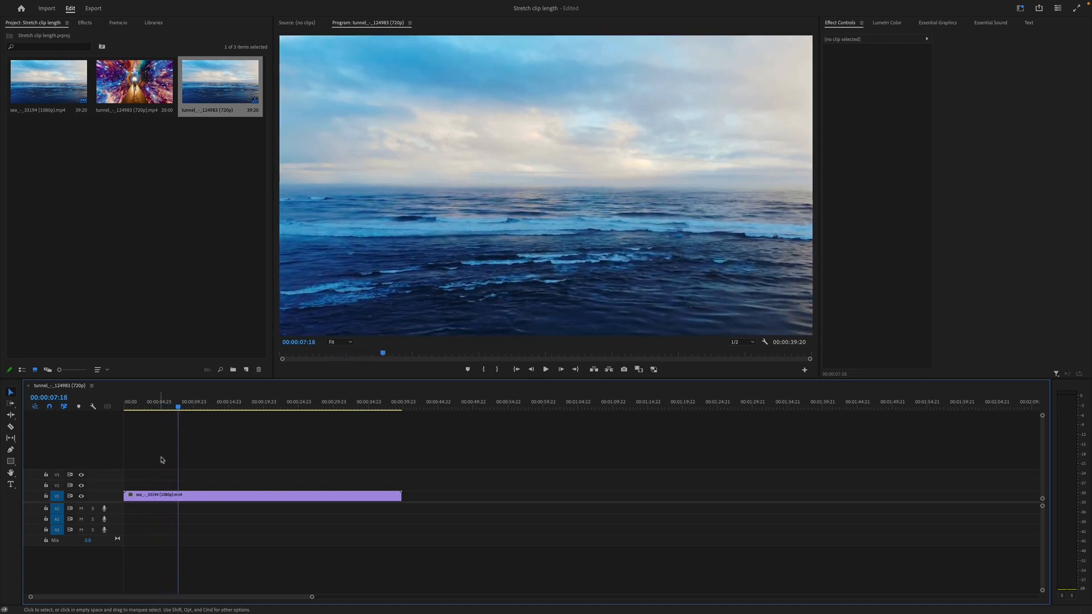
- Slow the sea clip down with the Rate Stretch tool by extending its end to a duration of about 1 minute
left_click(282, 496)
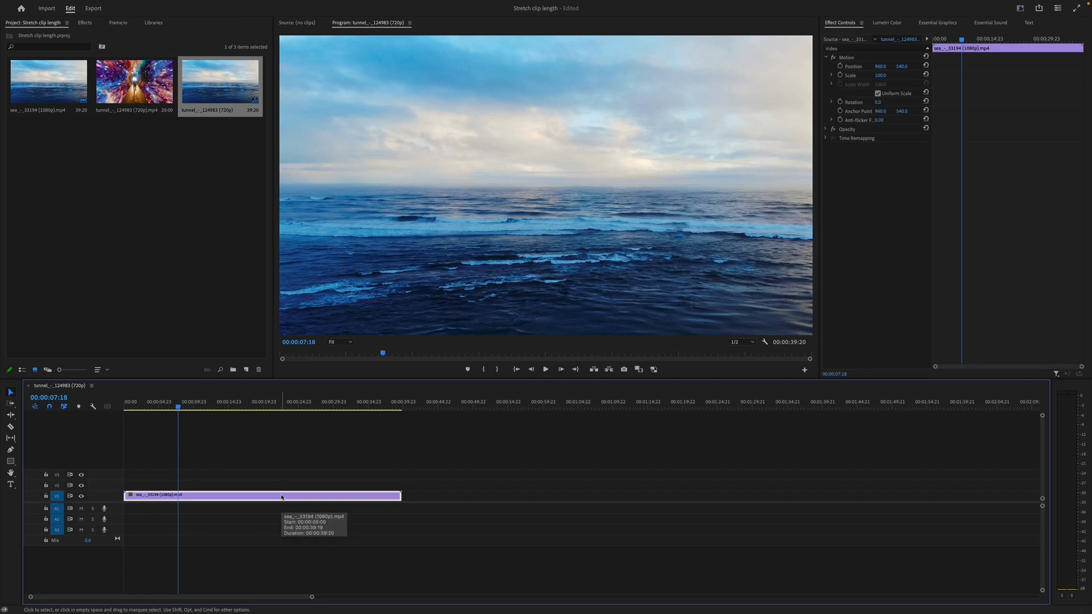
key("r")
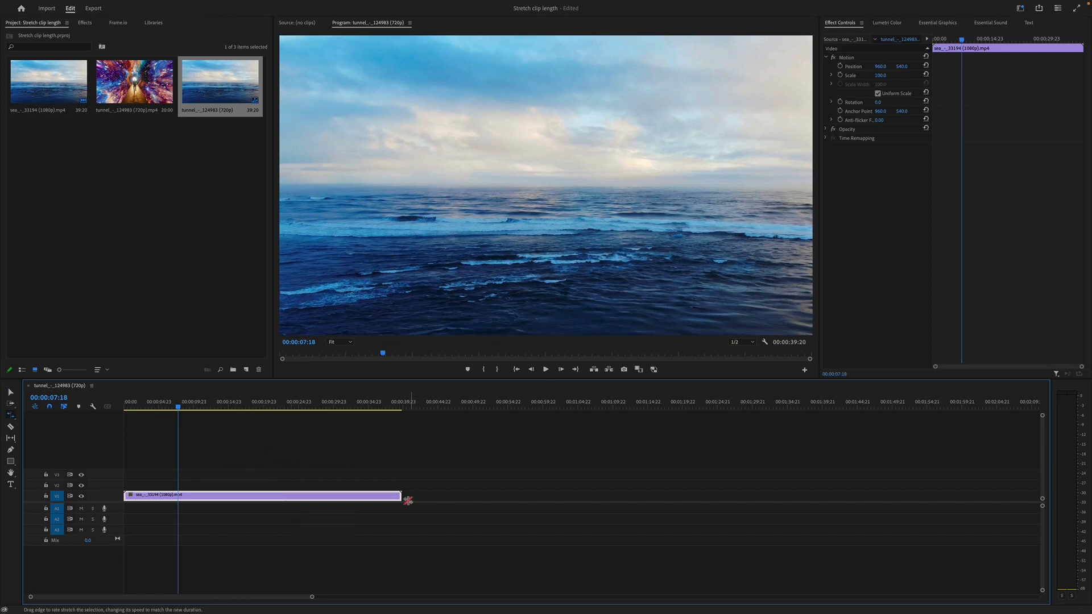
left_click_drag(401, 496, 418, 496)
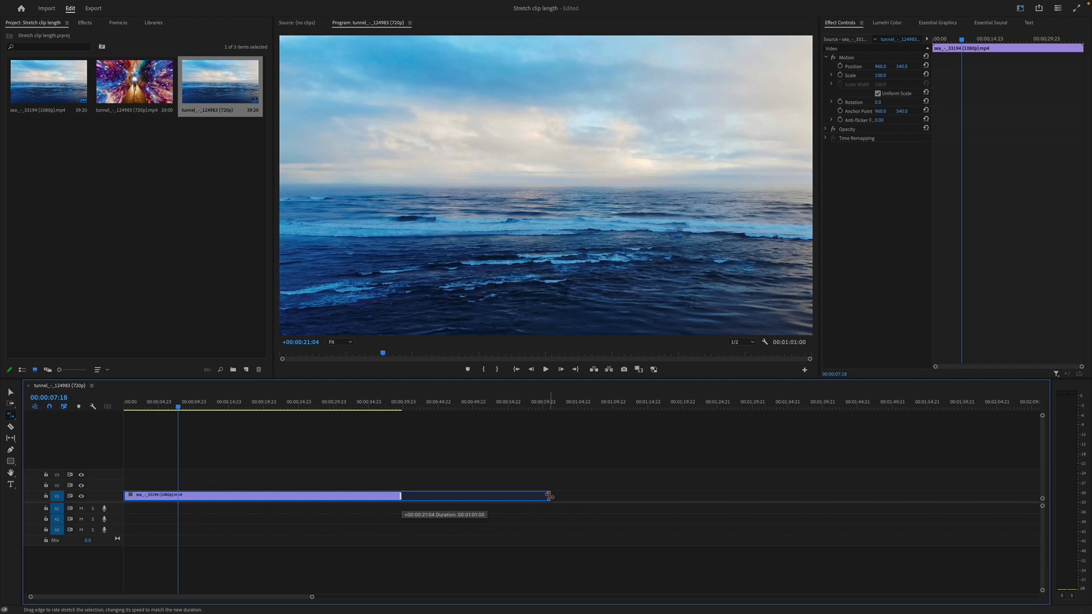
left_click_drag(548, 496, 543, 496)
- Play the slowed sea clip from the beginning of the sequence to check its motion
left_click_drag(179, 408, 80, 426)
key("space")
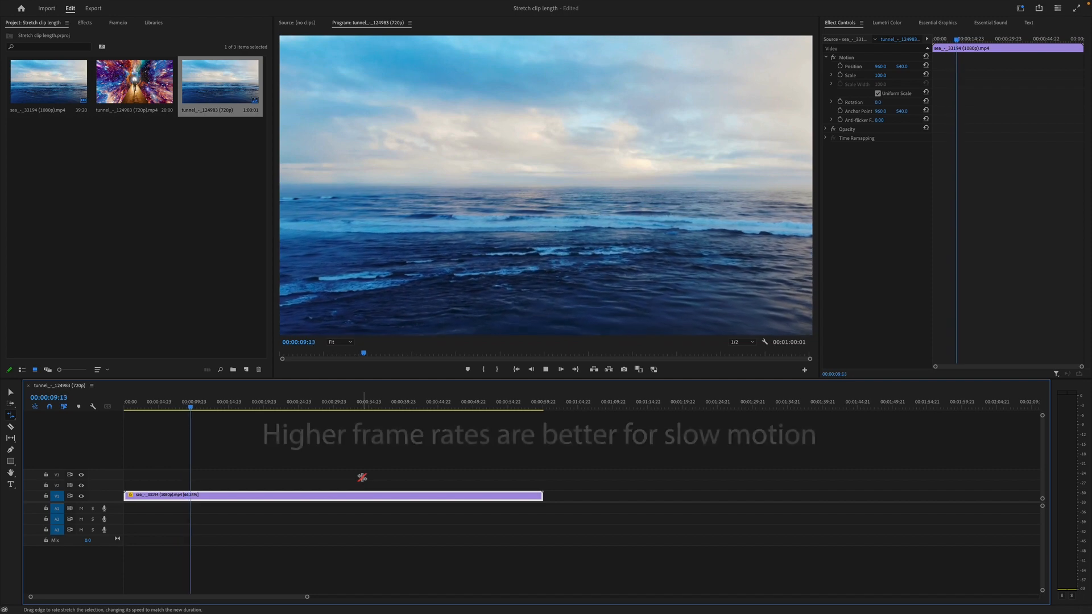
key("space")
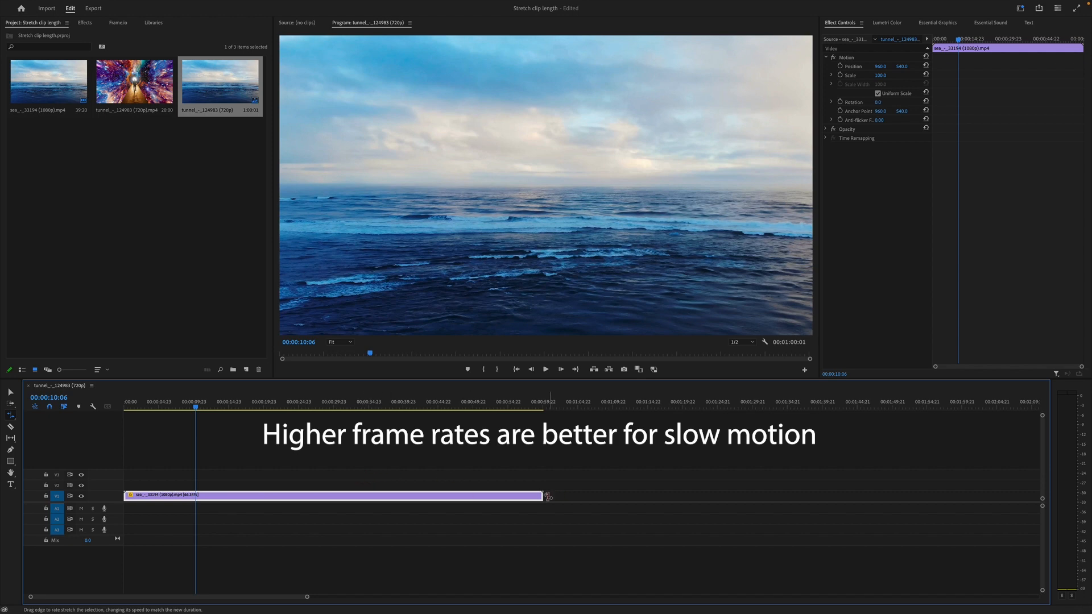
- Speed the sea clip up by rate stretching it to about 22 seconds, and play it from the beginning
left_click_drag(535, 496, 281, 498)
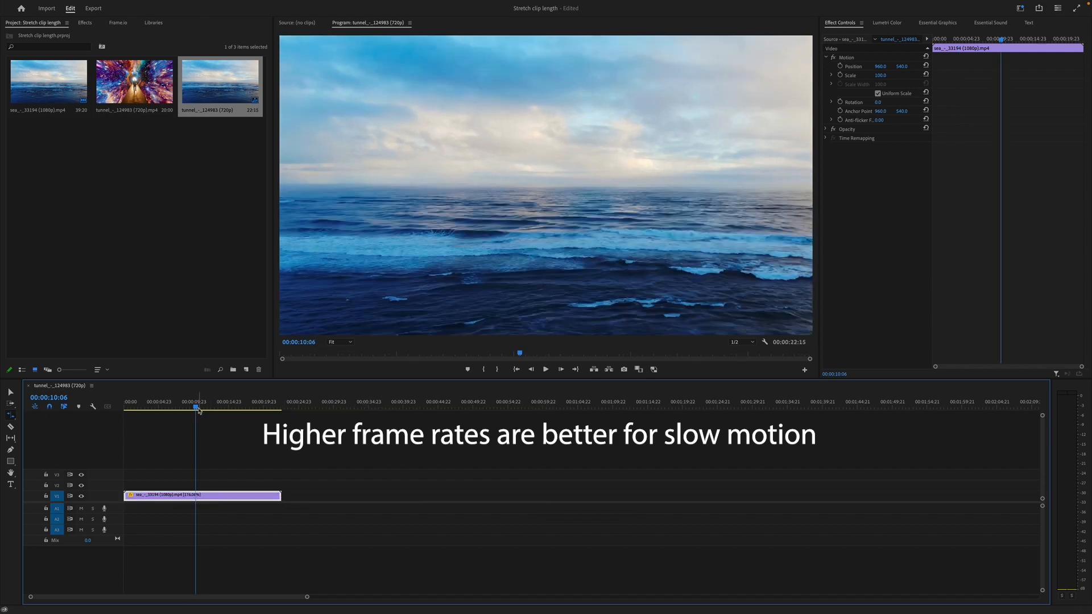
left_click_drag(196, 407, 102, 409)
key("space")
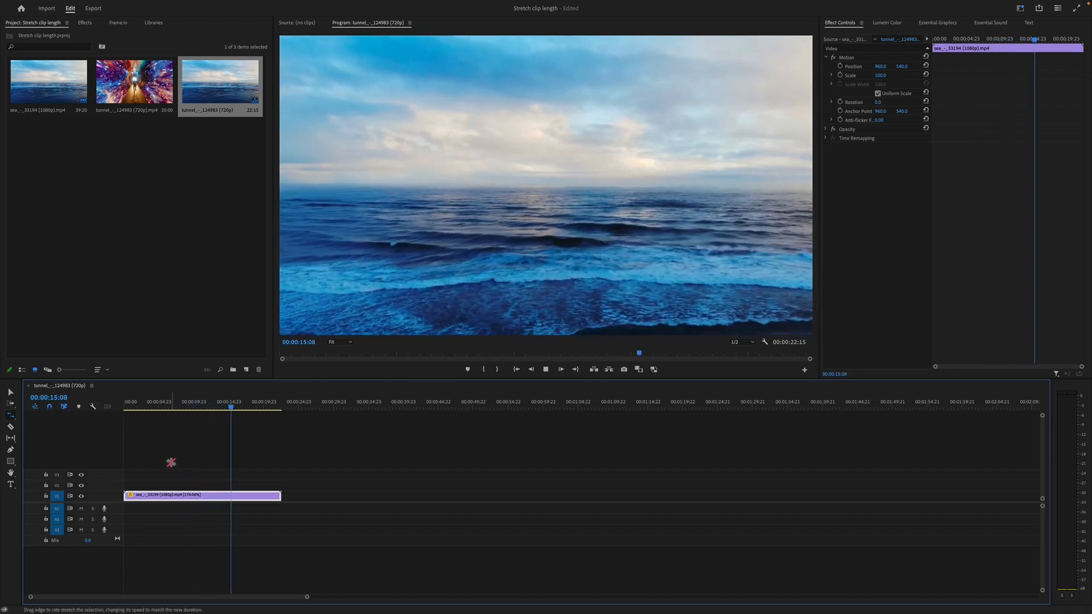
key("space")
- Delete the sea clip from the sequence and place the tunnel clip at the start of track V1
key("v")
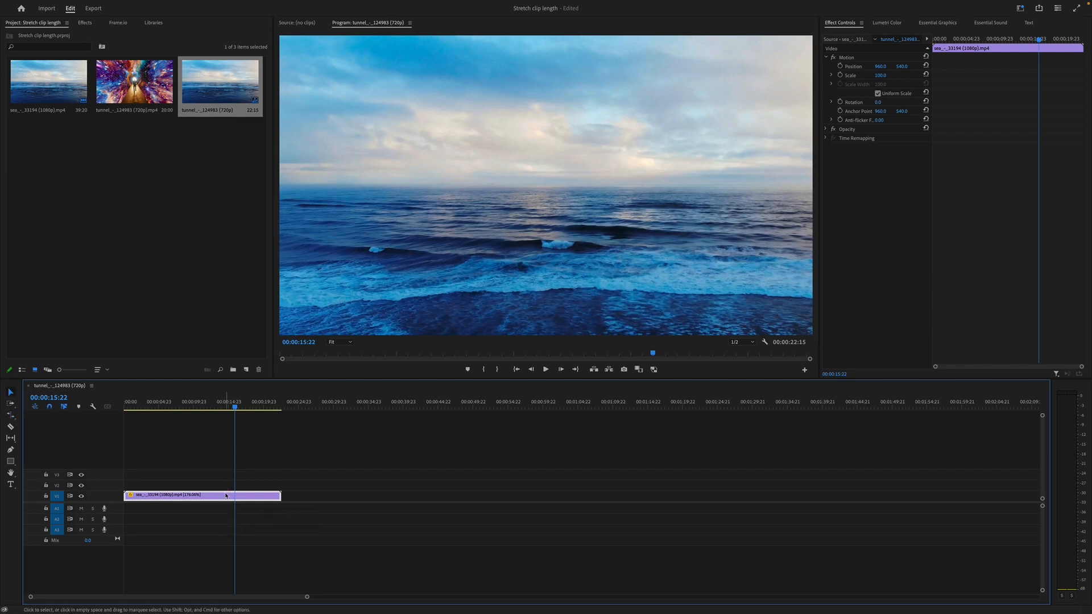
key("Delete")
left_click(146, 72)
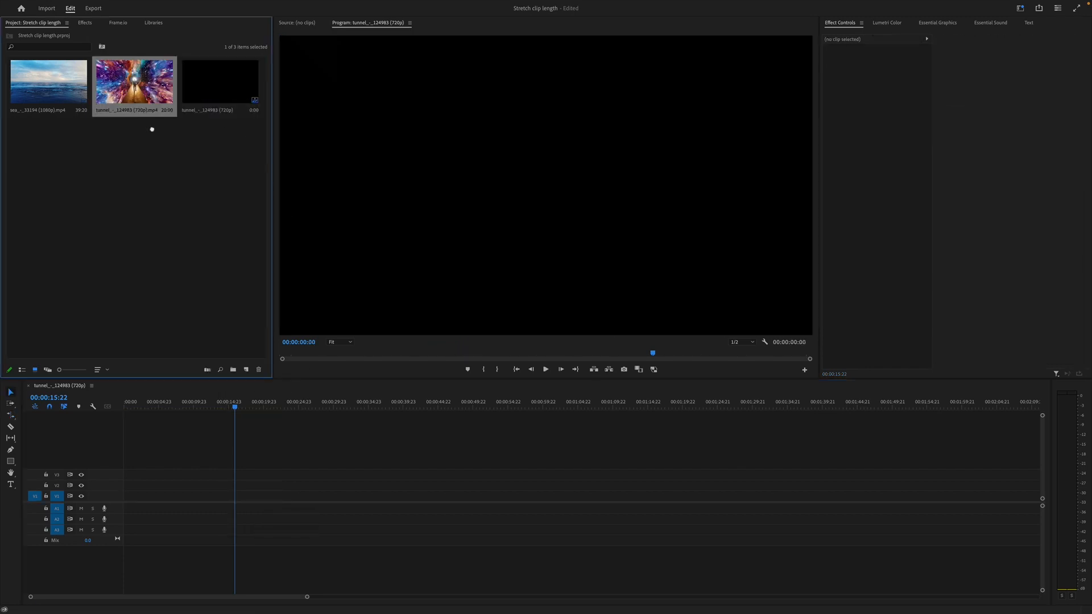
left_click_drag(126, 357, 134, 496)
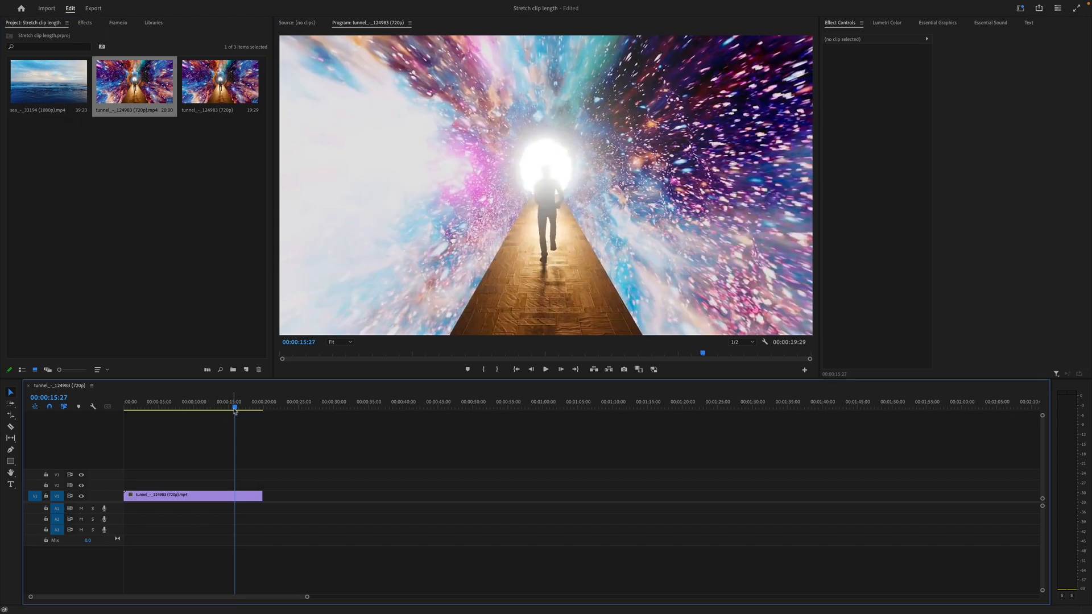
- Split the tunnel clip at 00:00:05:06 and place a copy of its opening segment at the end of the sequence
left_click_drag(234, 407, 95, 408)
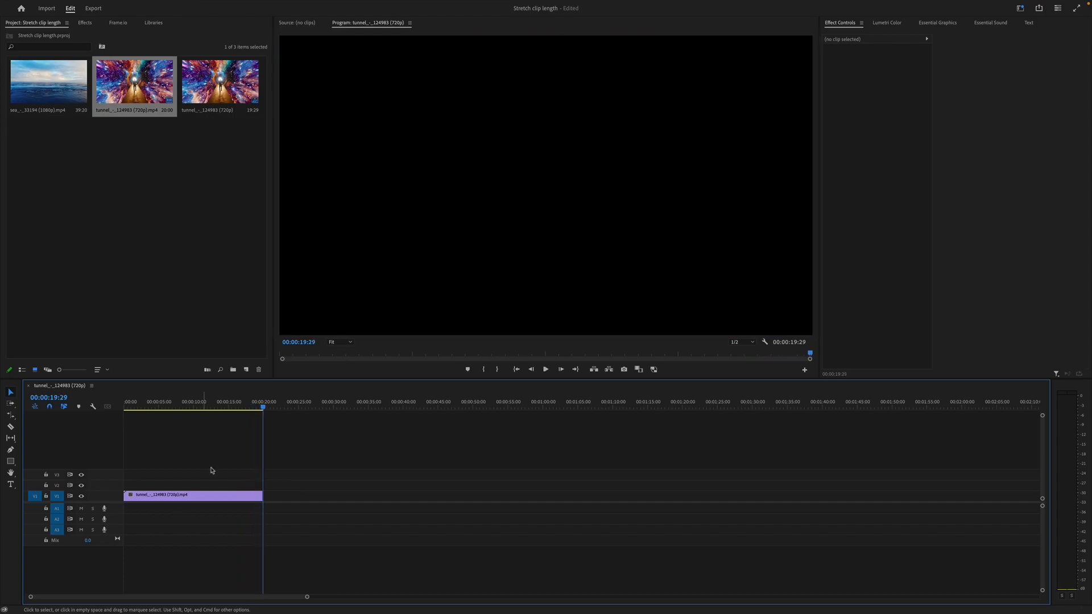
left_click_drag(263, 407, 161, 406)
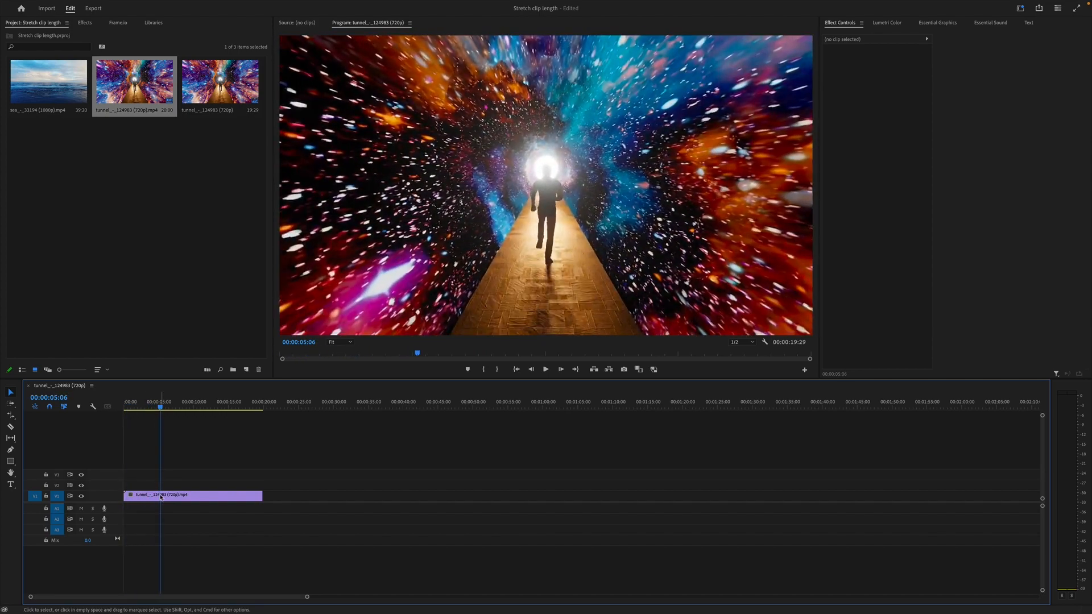
key("c")
key("v")
left_click(154, 496)
left_click_drag(154, 499, 280, 487)
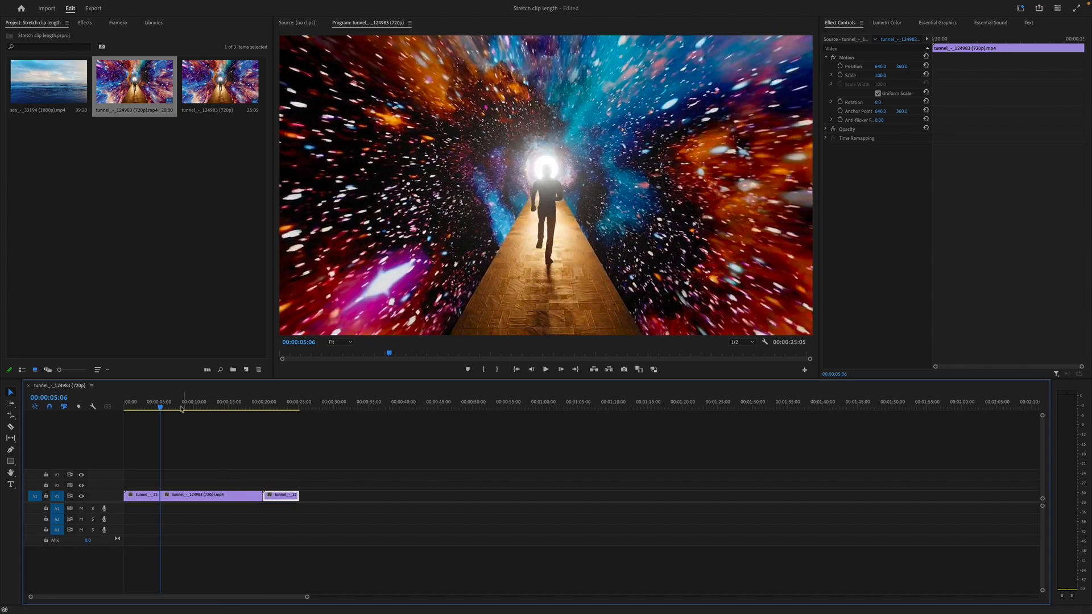
- Split the tunnel clip again at 00:00:10:19 and fit the copied opening segment in at that cut, with the remainder shifted further along
left_click_drag(161, 408, 198, 406)
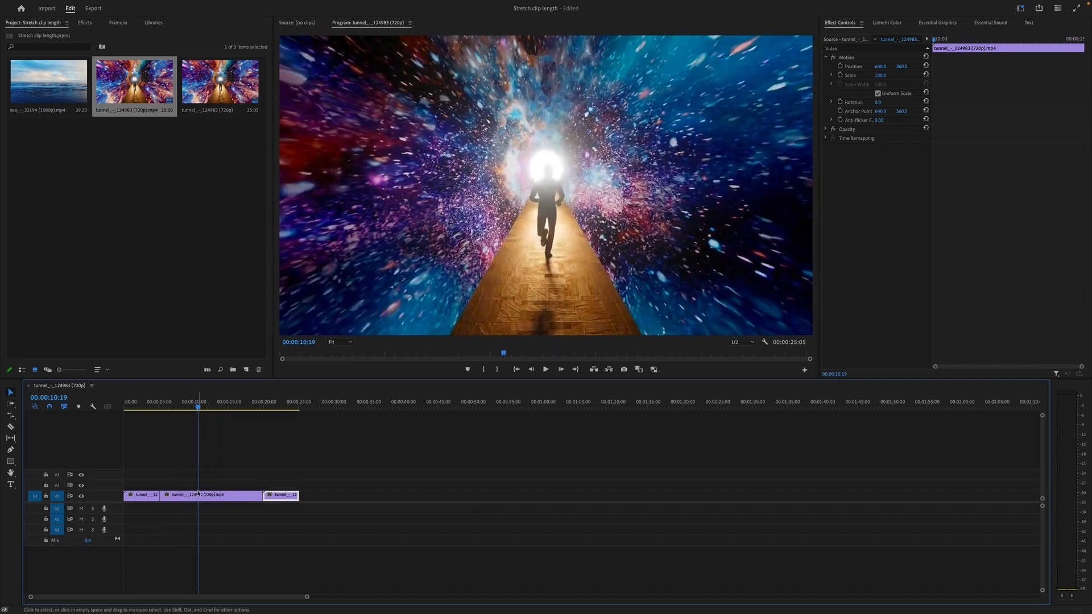
key("c")
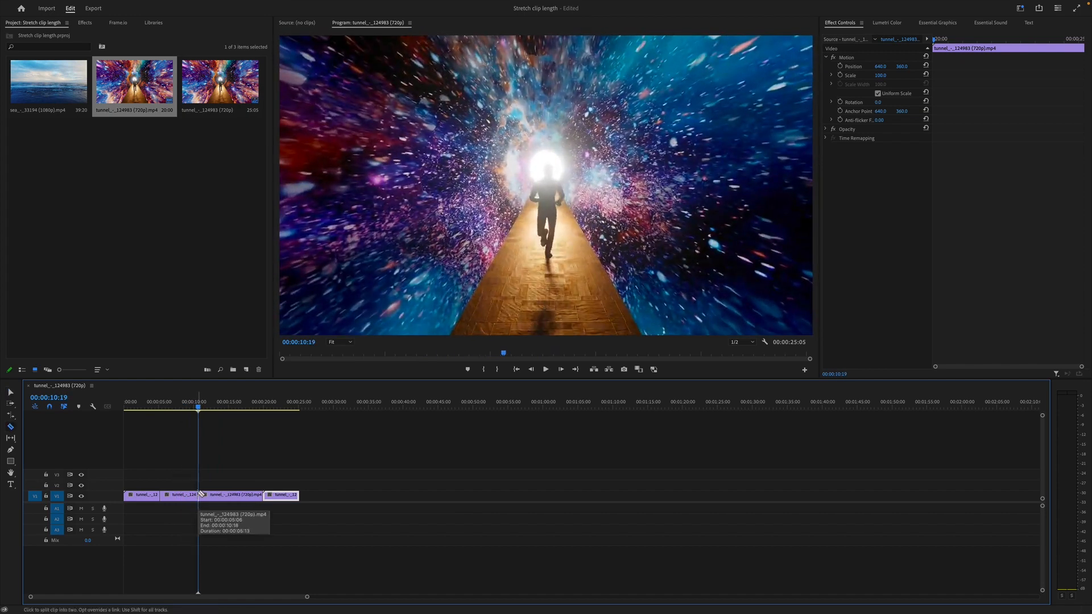
key("v")
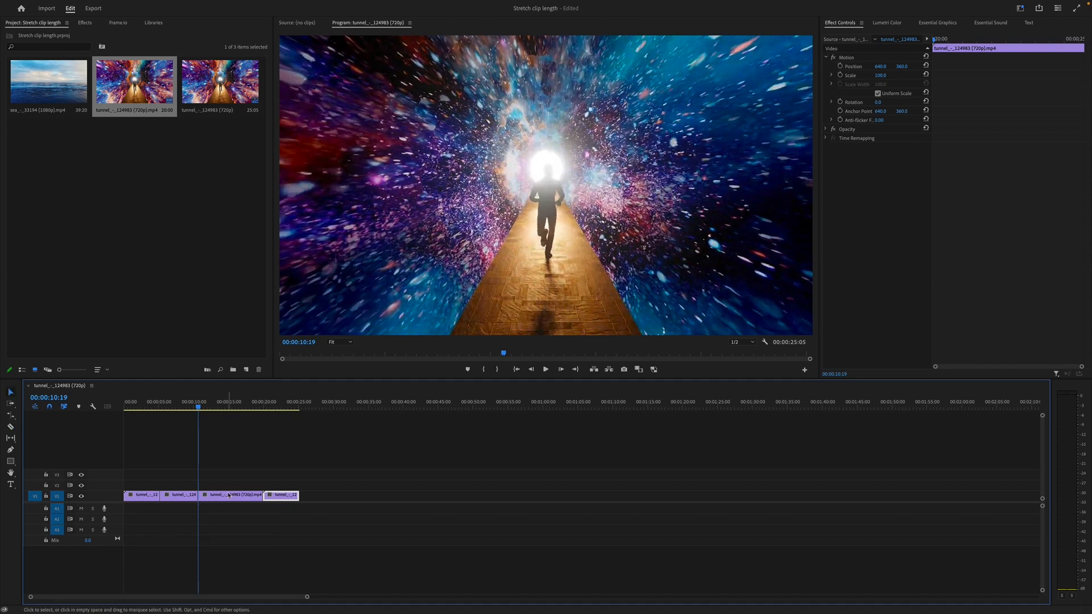
mouse_move(229, 494)
left_mouse_down()
mouse_move(335, 498)
mouse_move(221, 497)
left_mouse_up()
left_click_drag(311, 501, 337, 498)
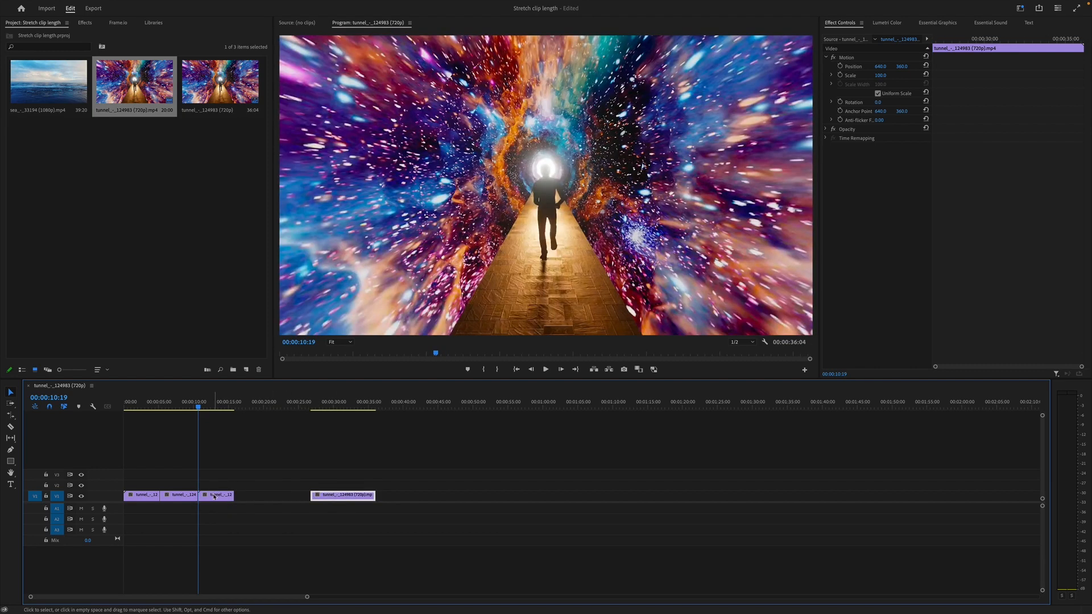
- Play the sequence from about 00:00:09:27 across the cut into the copied segment
left_click(194, 407)
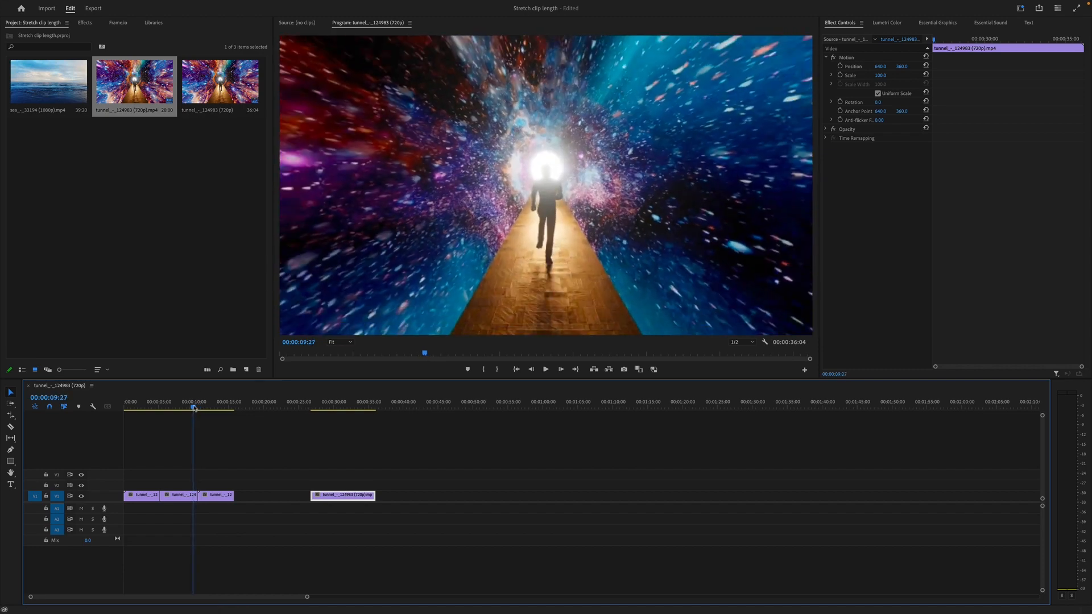
key("space")
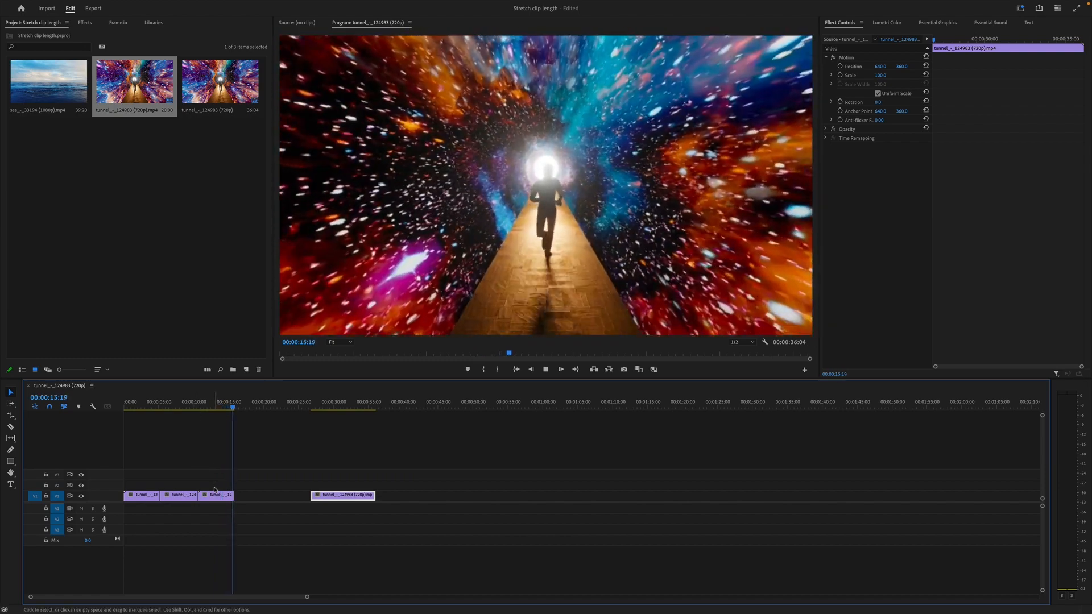
key("space")
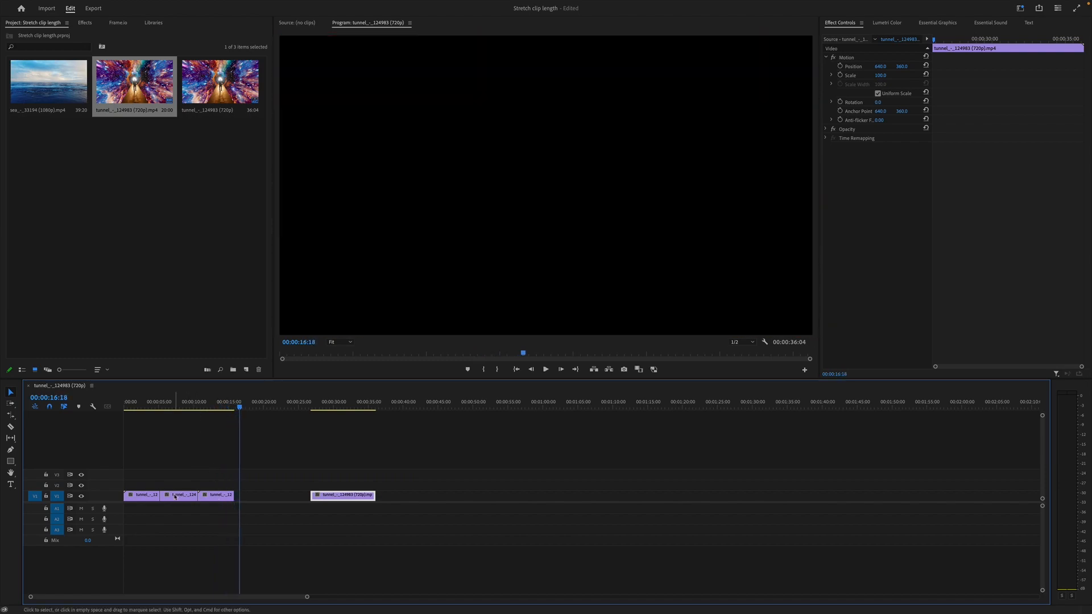
- Arrange three copies of the opening segment in a row, followed by the second segment and the remainder, with all gaps closed
left_click_drag(175, 496, 200, 500)
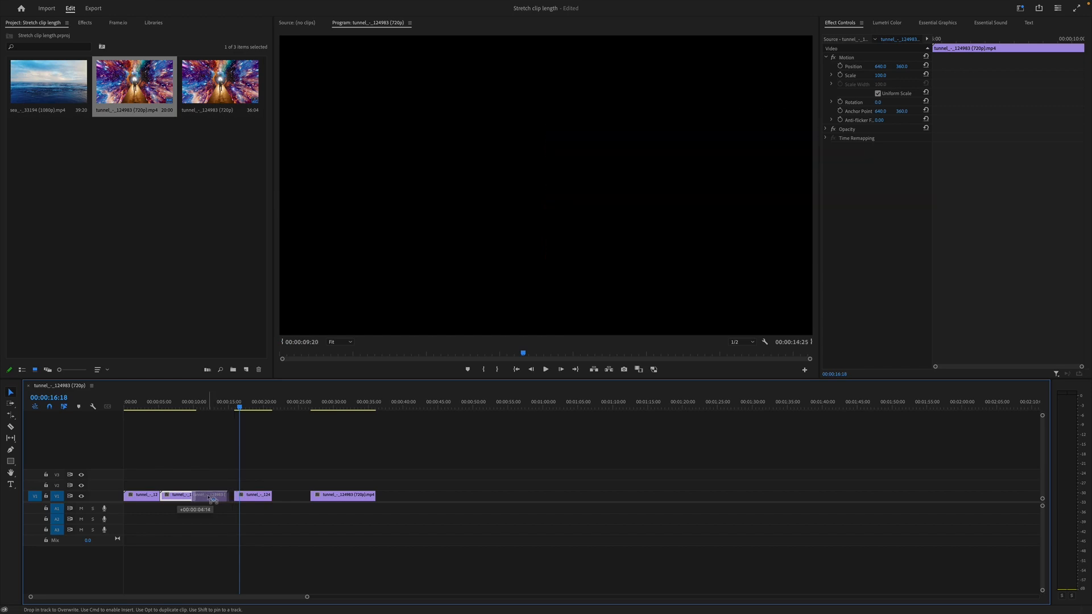
left_click_drag(212, 498, 213, 497)
left_click_drag(166, 405, 213, 405)
left_click_drag(242, 495, 240, 494)
left_click_drag(322, 495, 288, 497)
left_click_drag(214, 405, 132, 407)
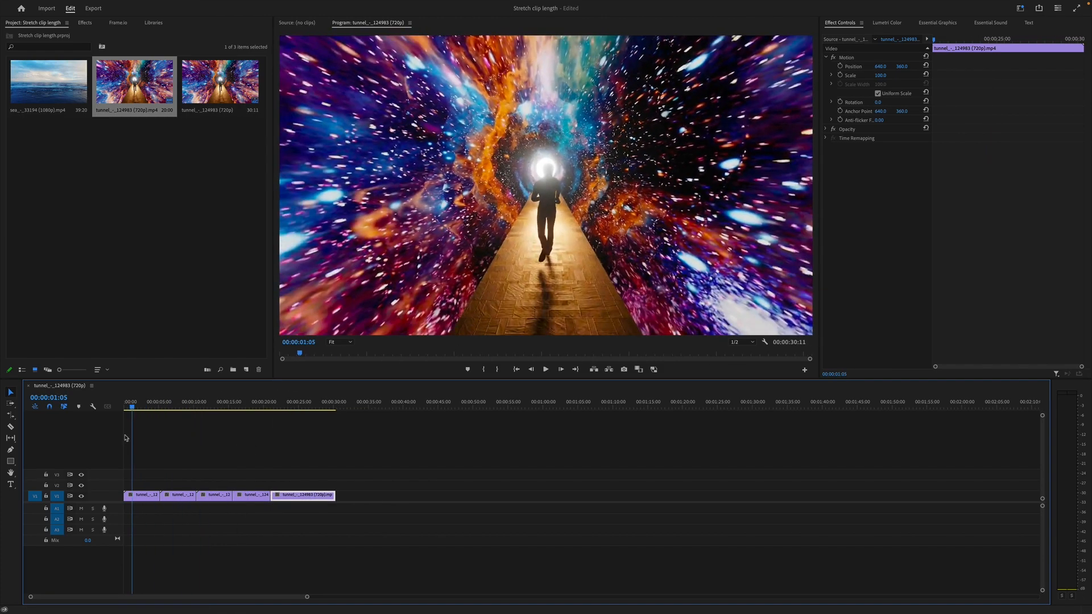
- Apply the Cross Dissolve video transition to the four cuts between the tunnel segments and play the result
left_click(85, 23)
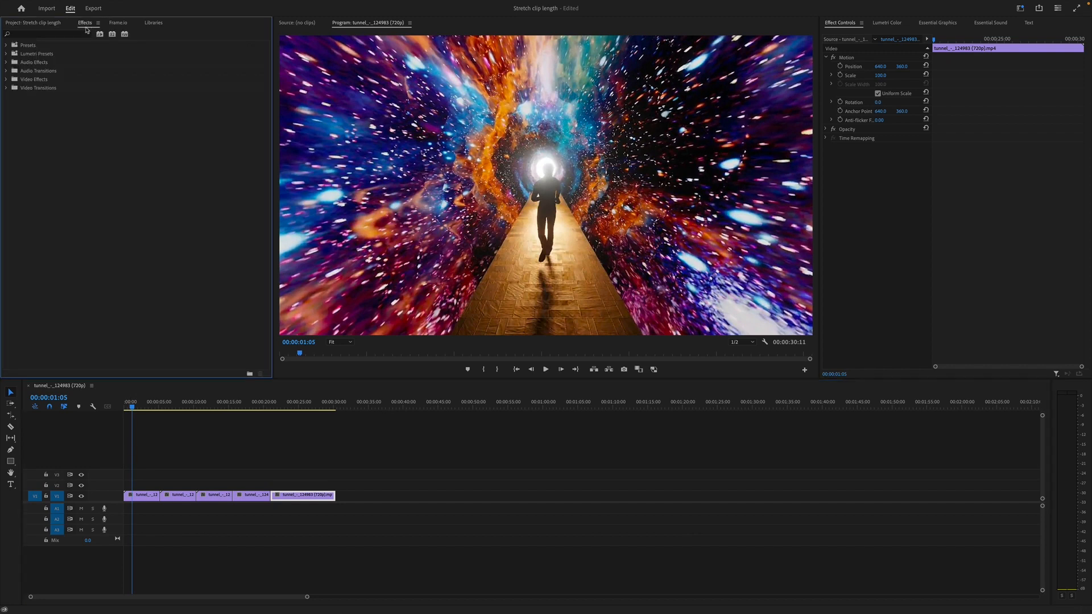
left_click(6, 88)
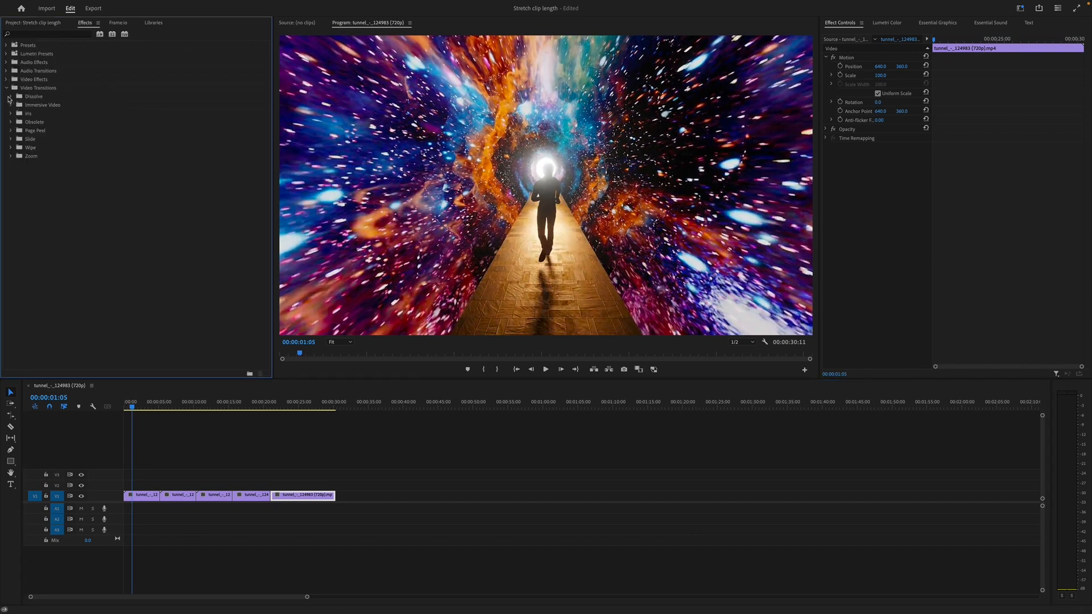
left_click(10, 97)
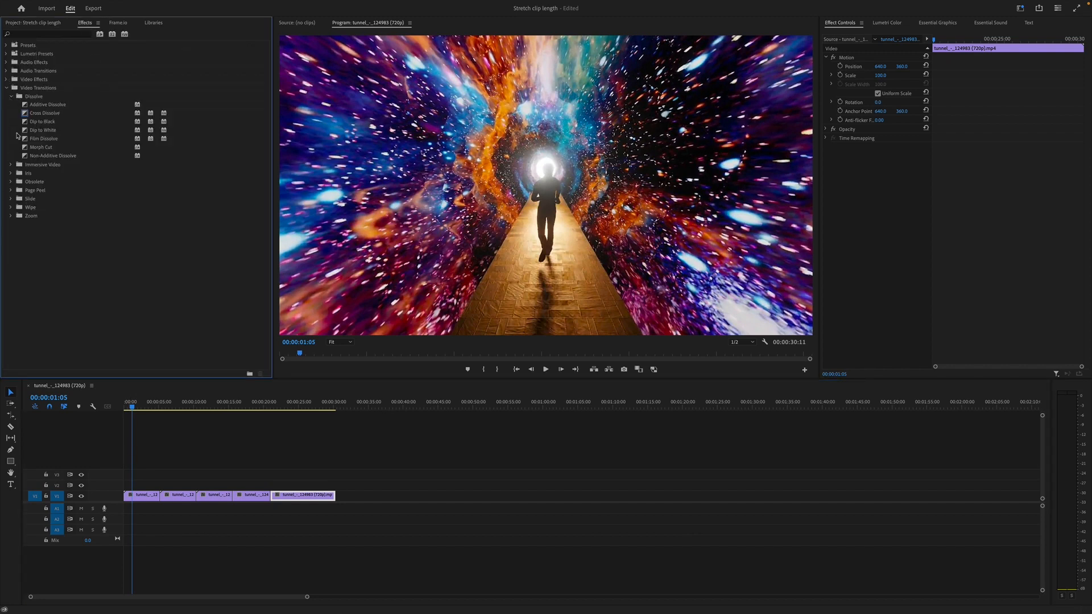
left_click_drag(25, 113, 92, 362)
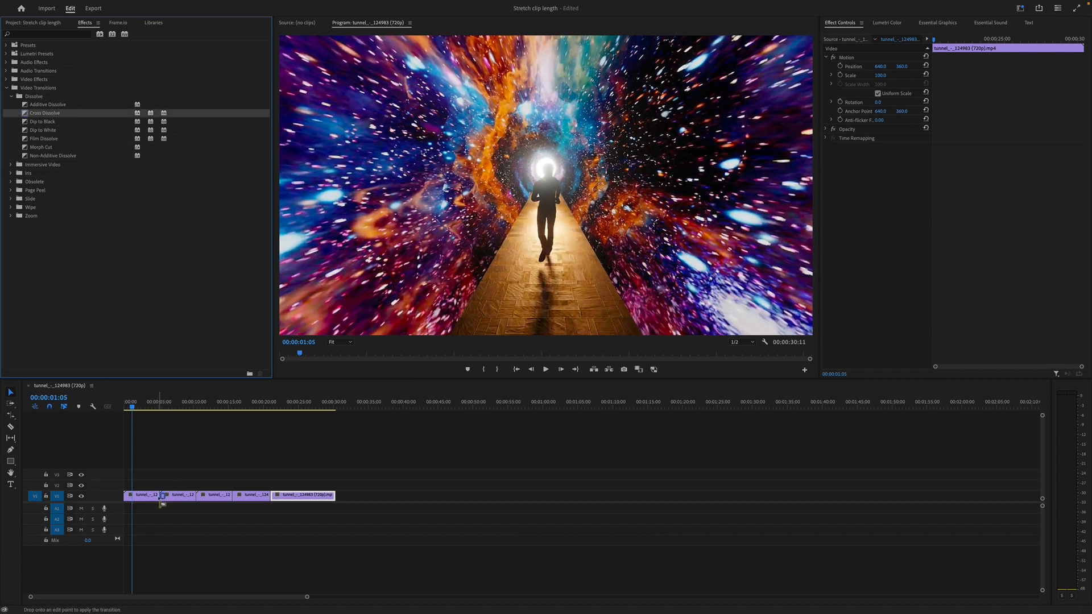
left_click_drag(157, 498, 159, 496)
left_click_drag(194, 500, 198, 497)
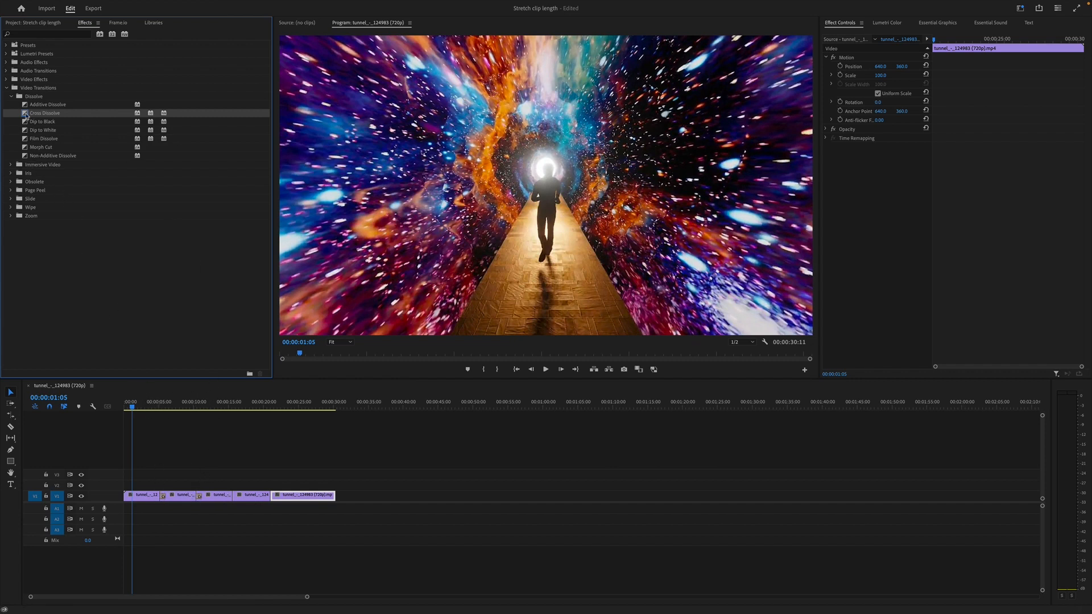
left_click_drag(234, 500, 233, 498)
left_click_drag(276, 504, 270, 498)
key("space")
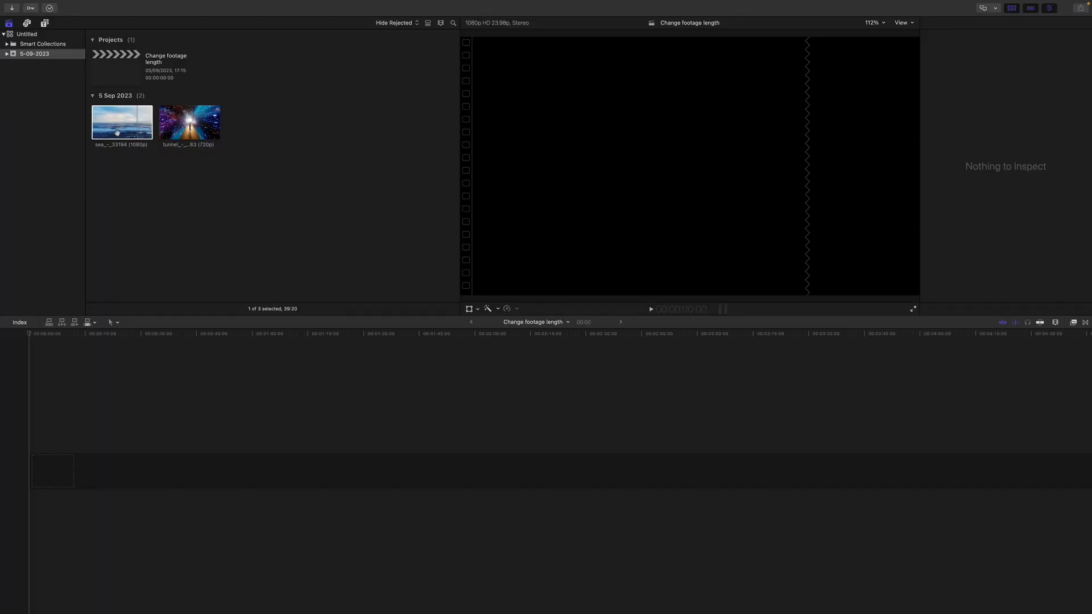
- In Final Cut Pro, place the sea clip on the timeline trimmed to 26:06, followed by a duplicate of it
left_click(117, 128)
left_click_drag(112, 230, 45, 411)
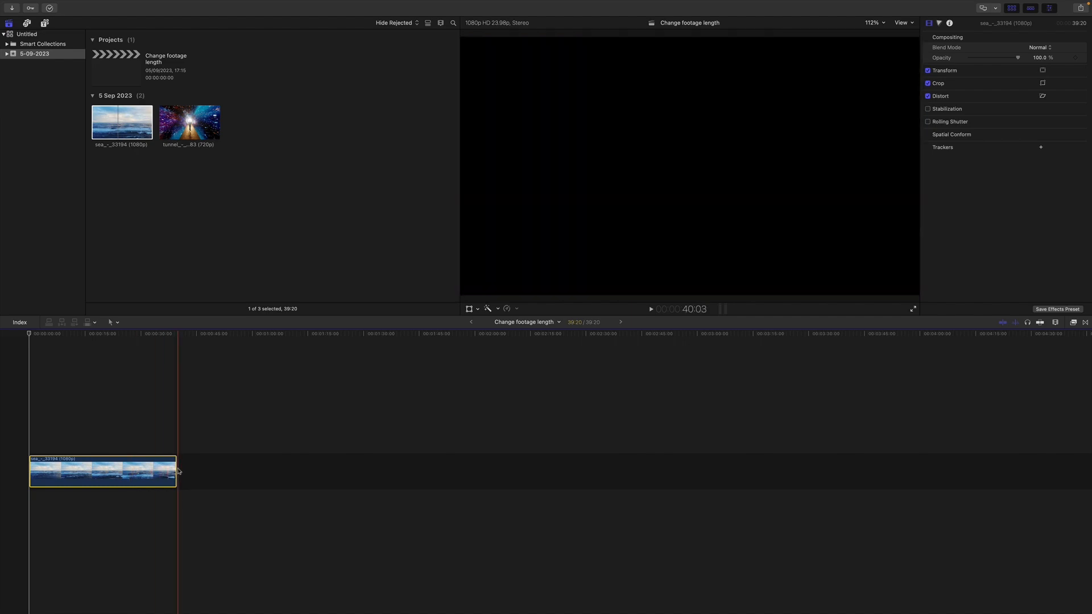
mouse_move(175, 471)
left_mouse_down()
mouse_move(125, 473)
mouse_move(187, 475)
left_mouse_up()
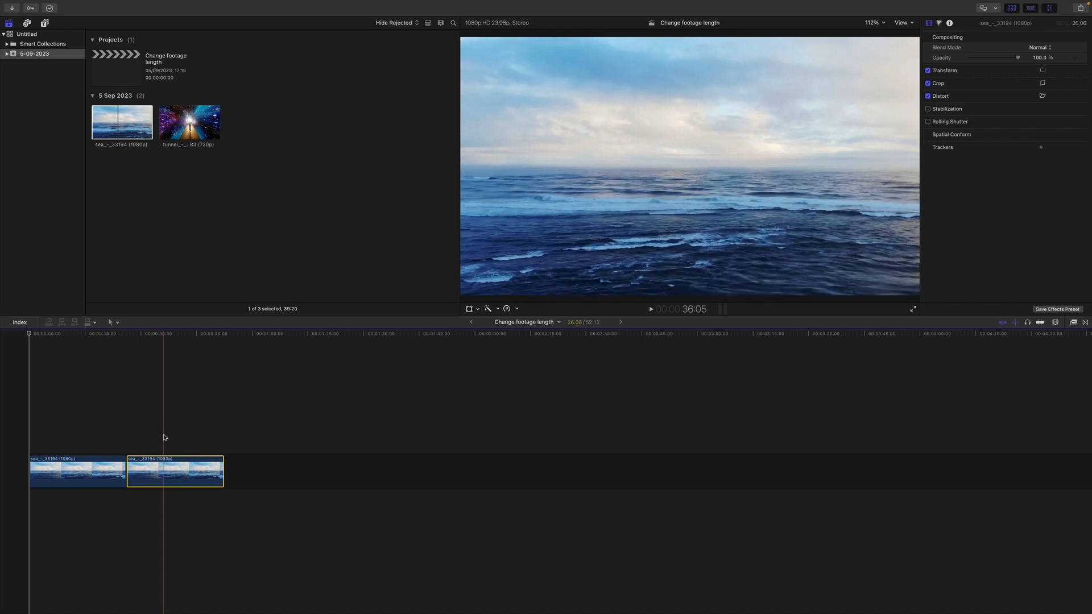
- Trim the start of the second sea clip so it lasts 23:01, and play across the cut
left_click_drag(130, 468, 138, 468)
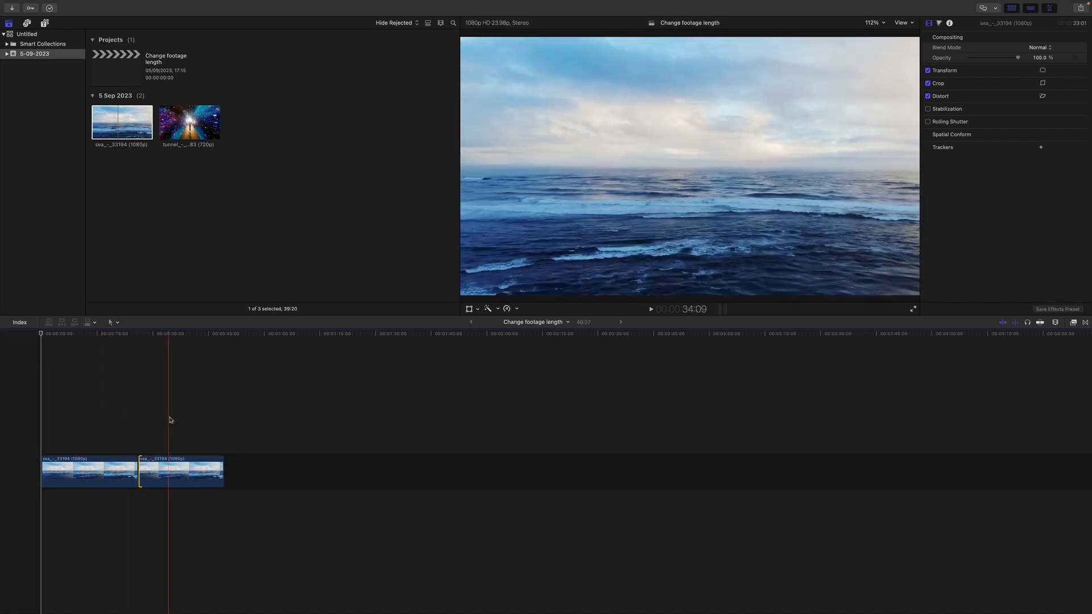
key("space")
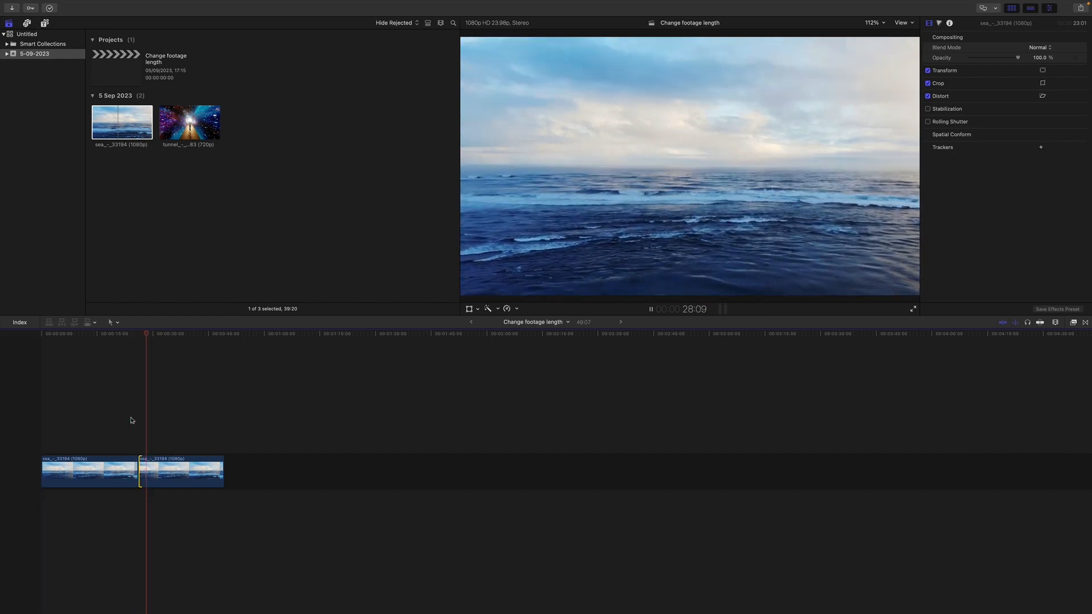
key("space")
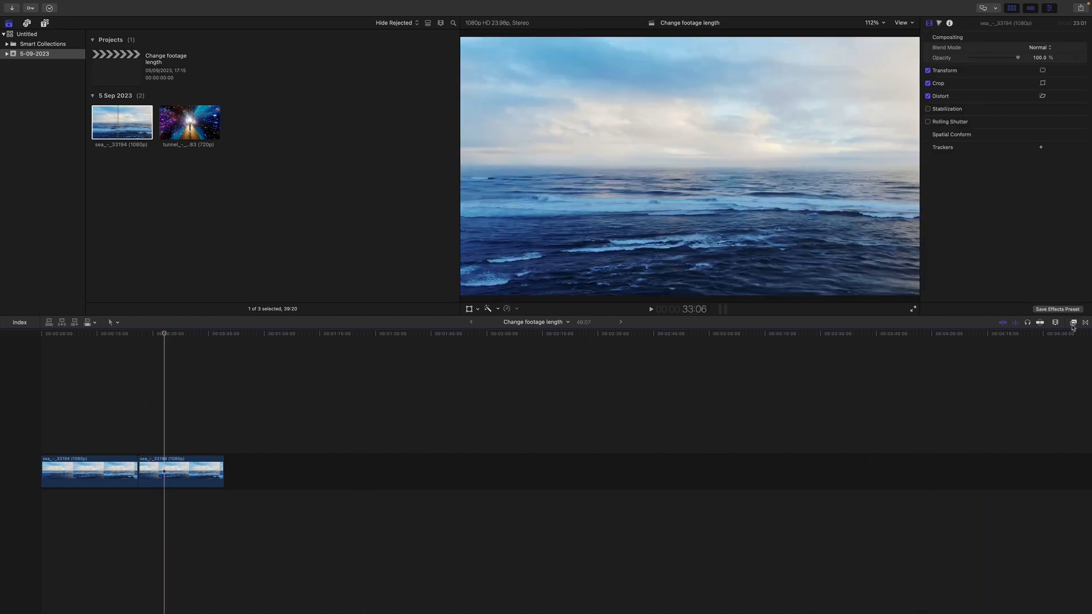
- Add a Cross Dissolve between the two sea clips and play through the transition
left_click(1085, 322)
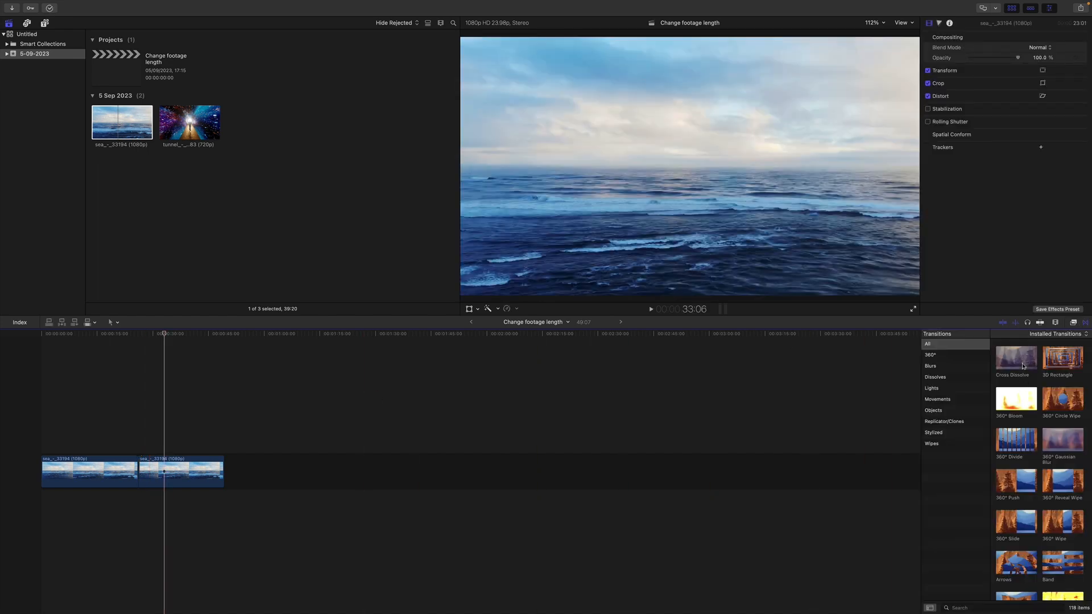
left_click_drag(998, 370, 257, 467)
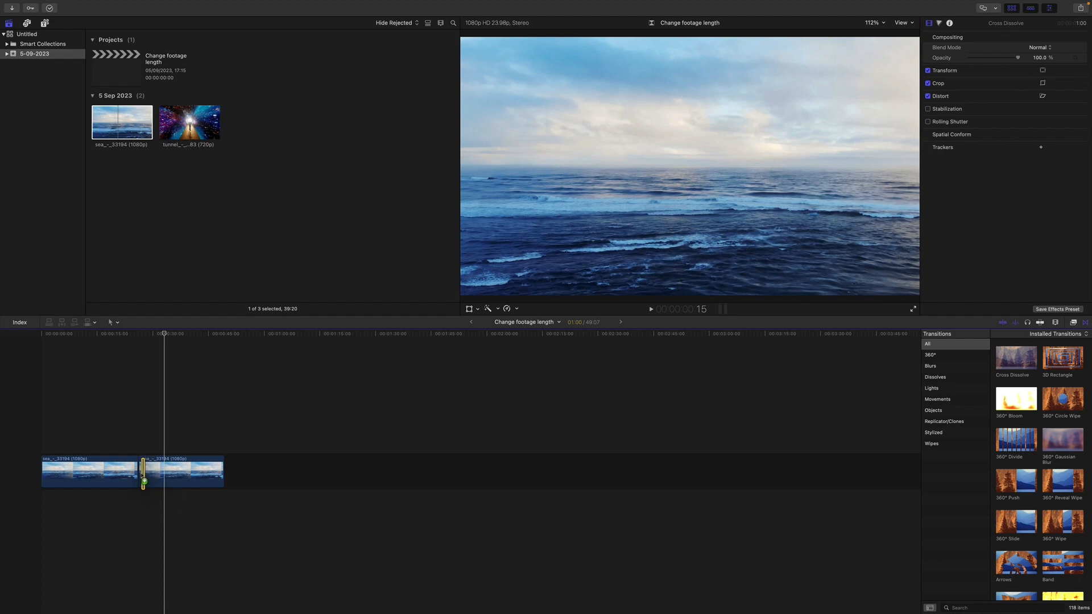
left_click_drag(138, 474, 139, 473)
left_click(138, 358)
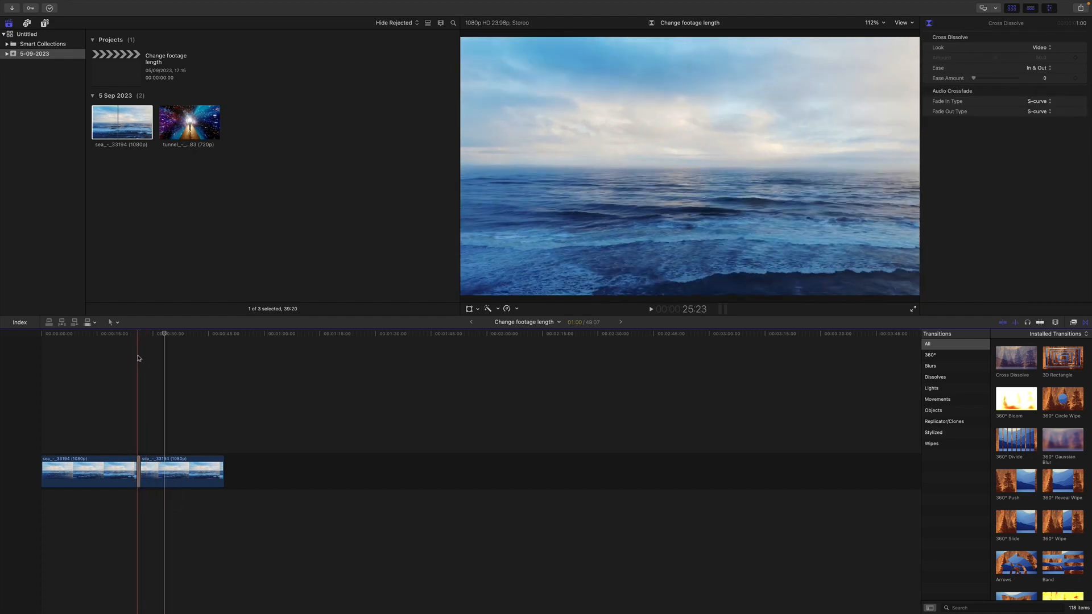
key("space")
key("space")
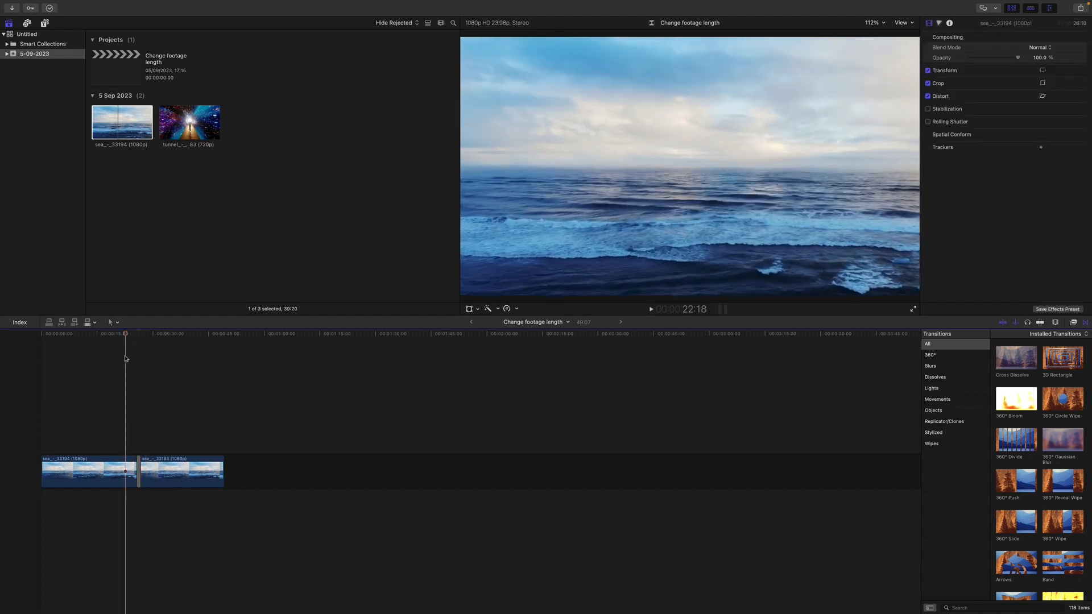
key("space")
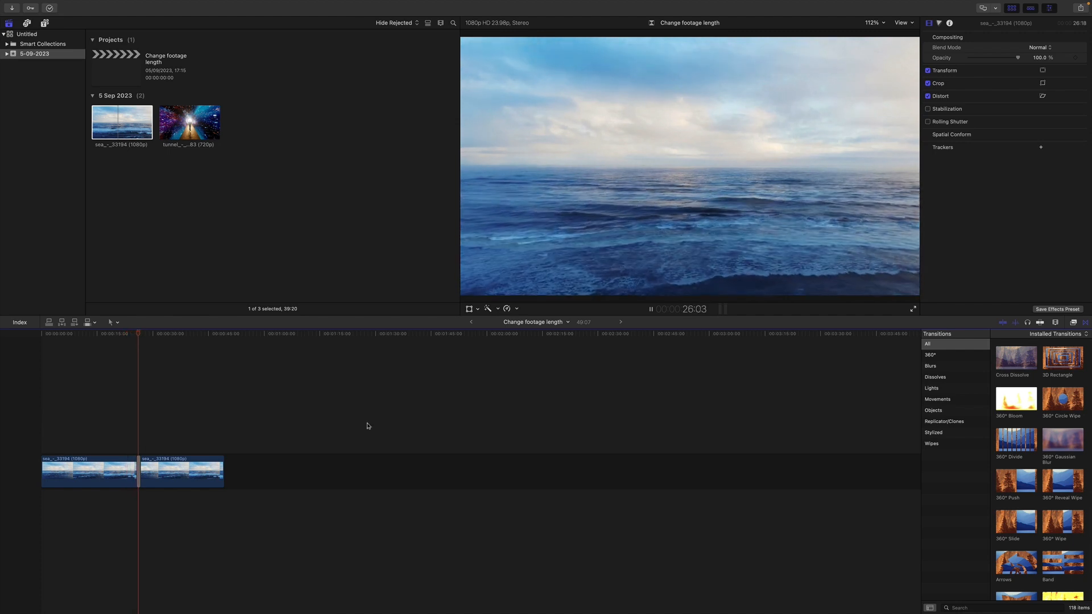
- Place a copy of the second sea clip at the end of the timeline and fit the whole project in view
left_click(181, 476)
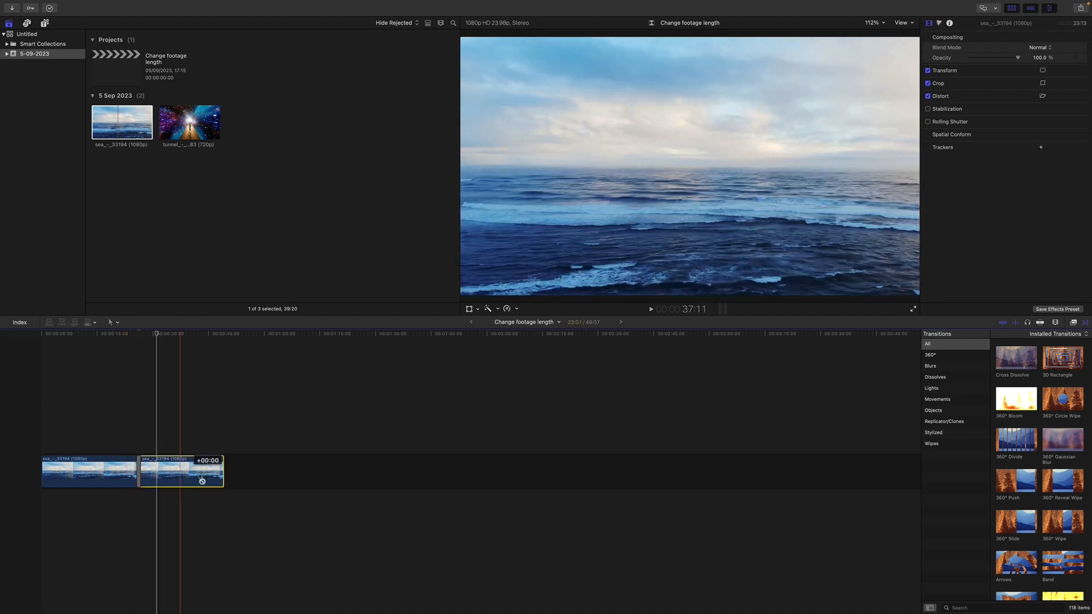
left_click_drag(202, 480, 272, 467)
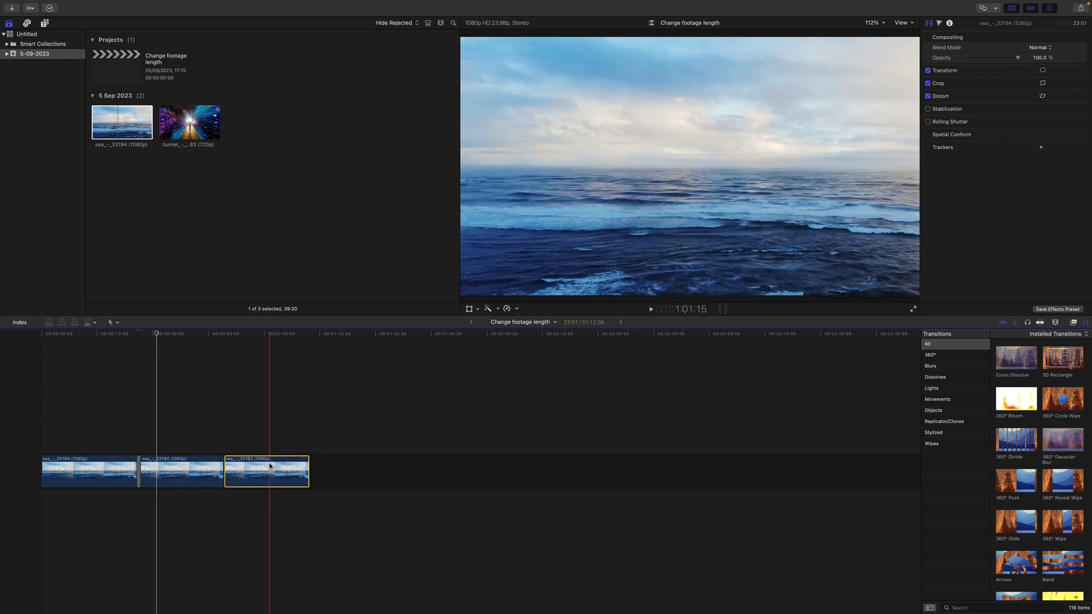
key("shift+z")
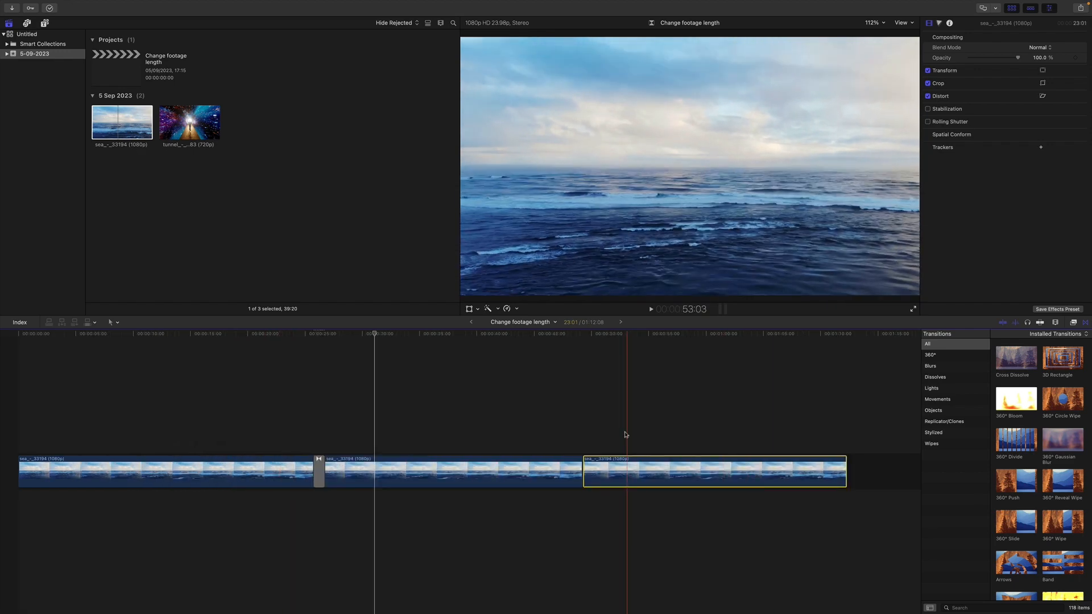
- Slow the third sea clip to 50% speed
left_click(509, 310)
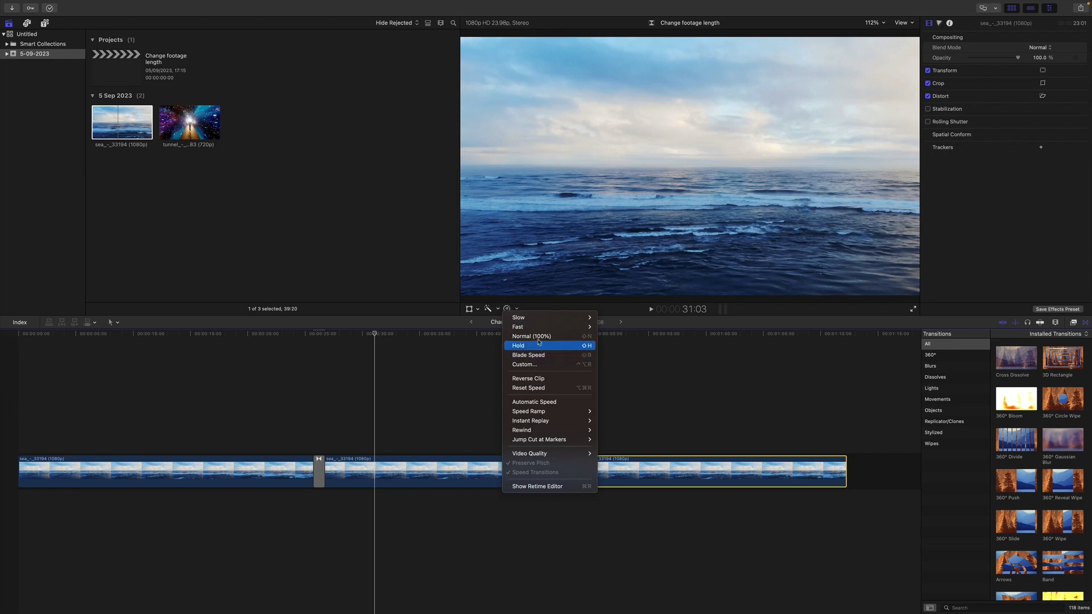
mouse_move(551, 327)
left_click(613, 321)
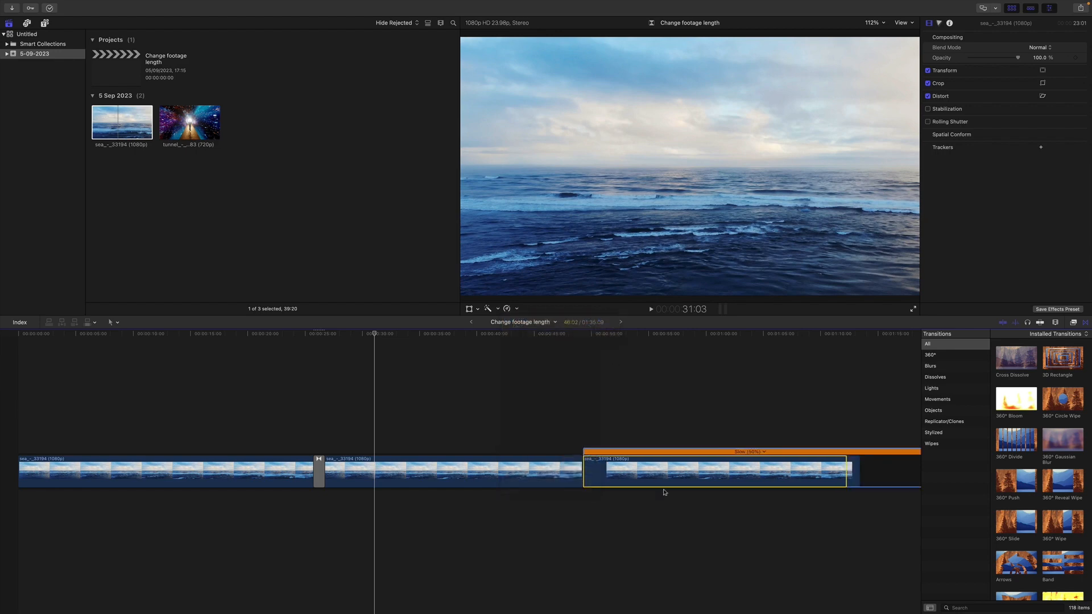
scroll(698, 507, "right", 10)
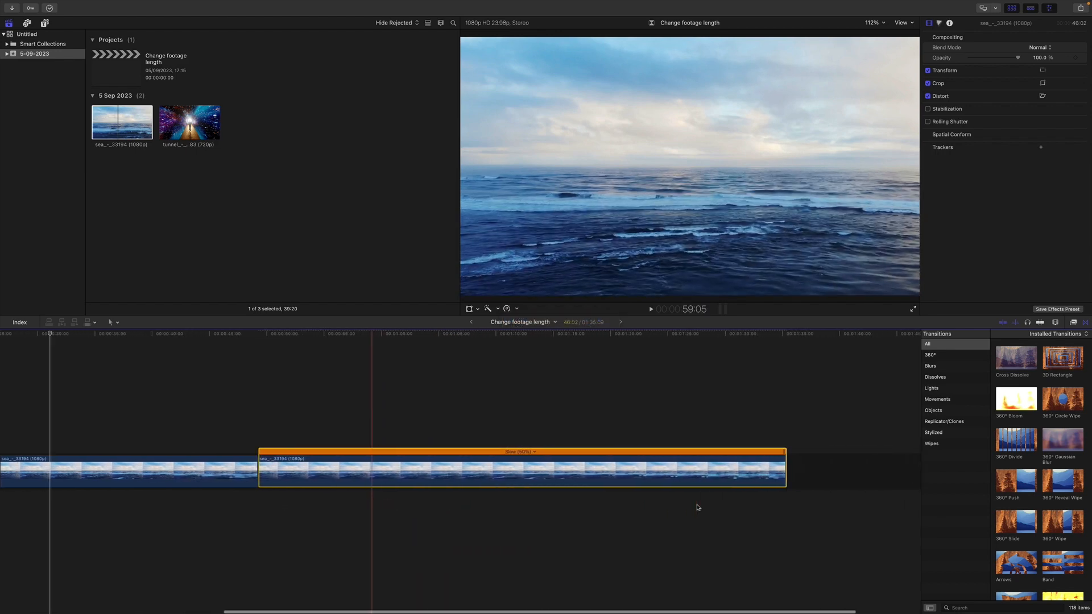
- Retime the third sea clip to a fast speed lasting about 7 seconds and play it
left_click_drag(781, 454, 334, 452)
left_click(268, 335)
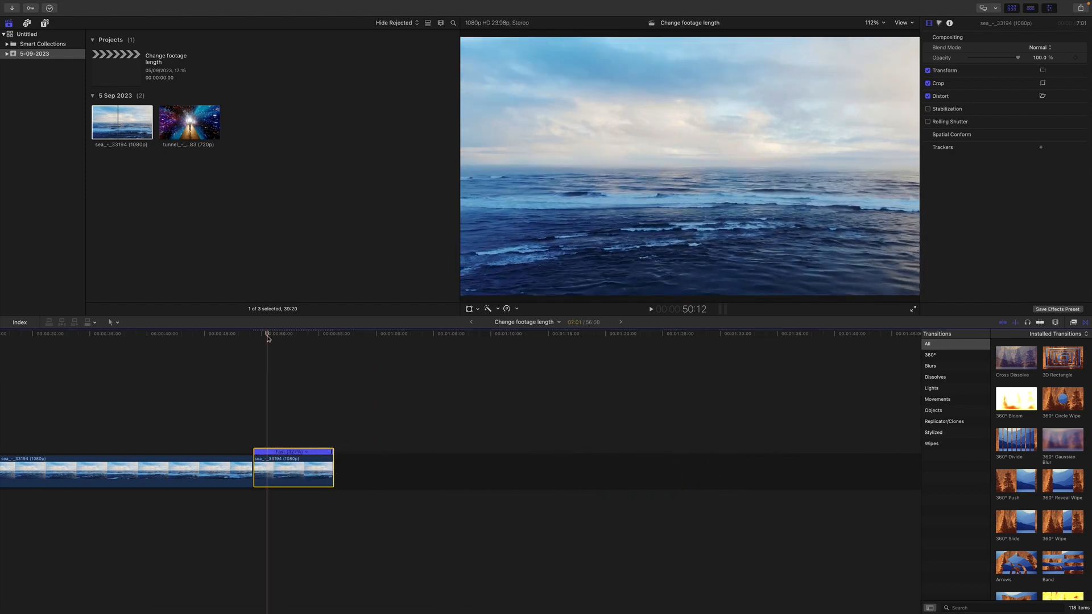
key("space")
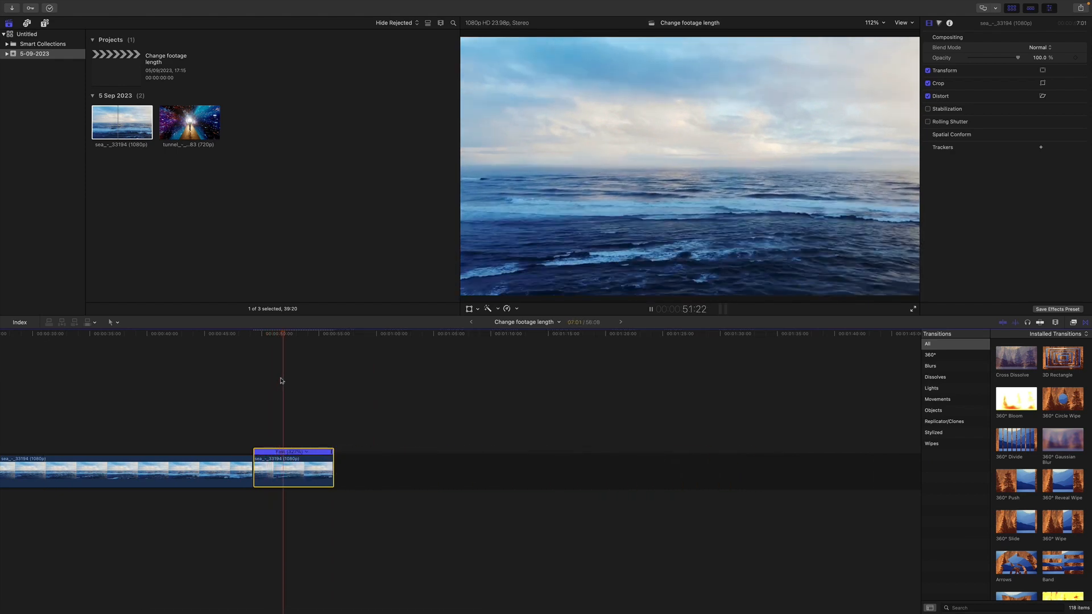
key("space")
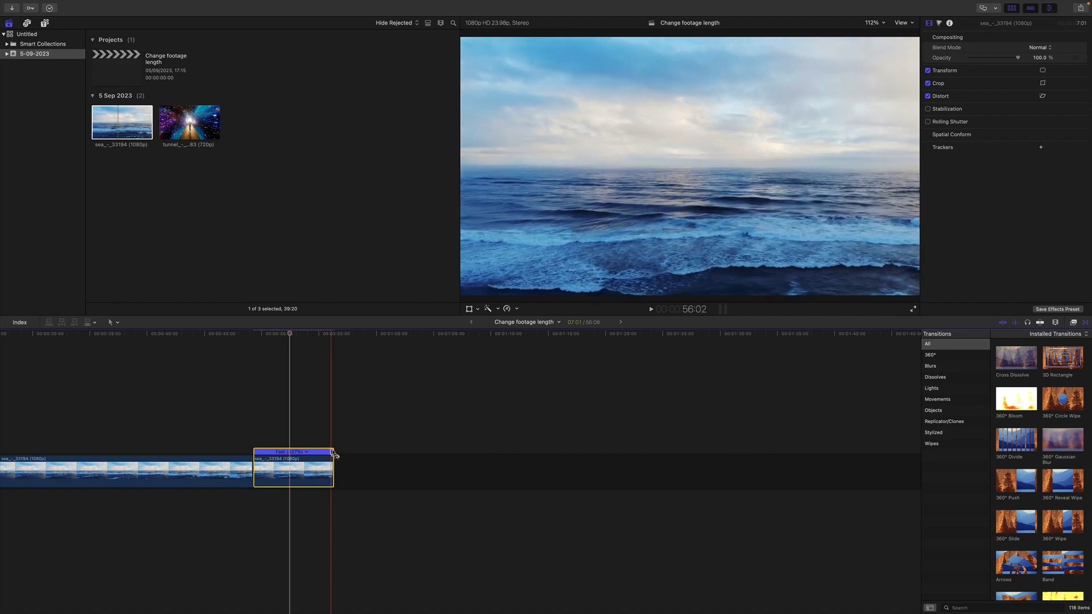
- Stretch the third sea clip's retiming to about 52 seconds, a slow speed of 44%, and play it
left_click_drag(334, 455, 850, 455)
key("space")
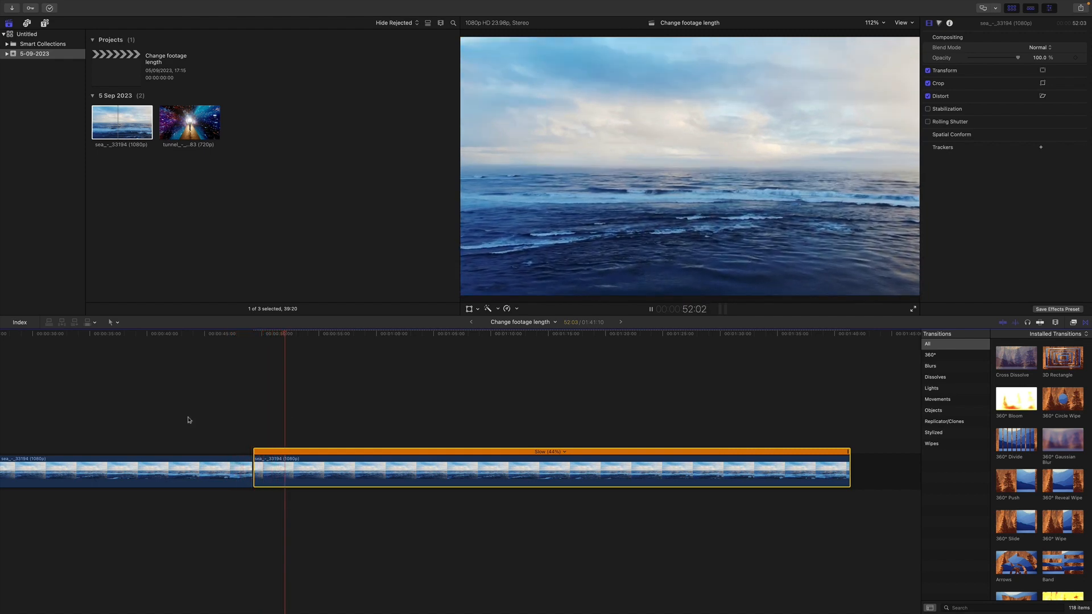
key("space")
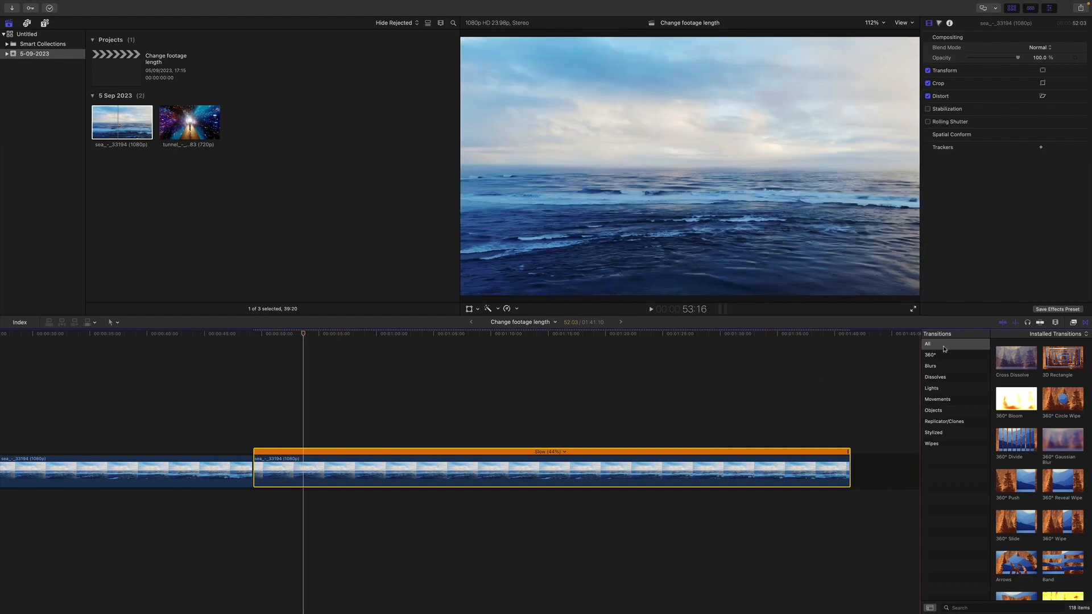
left_click(1085, 322)
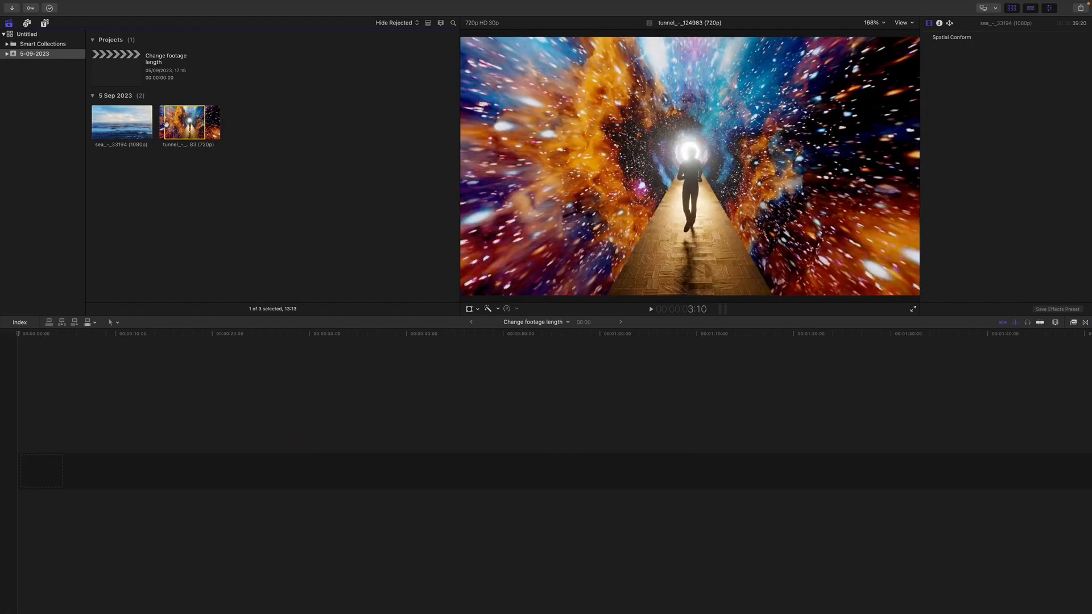
- Place the full tunnel clip on the empty timeline and trim its end so it lasts 11:06
left_click_drag(164, 124, 128, 122)
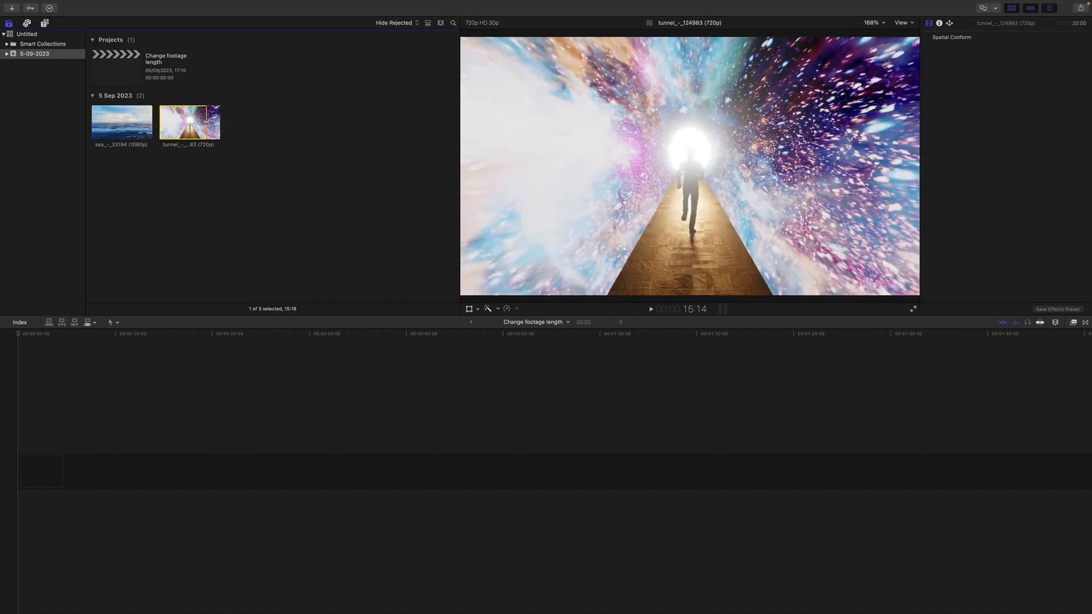
left_click_drag(206, 121, 61, 467)
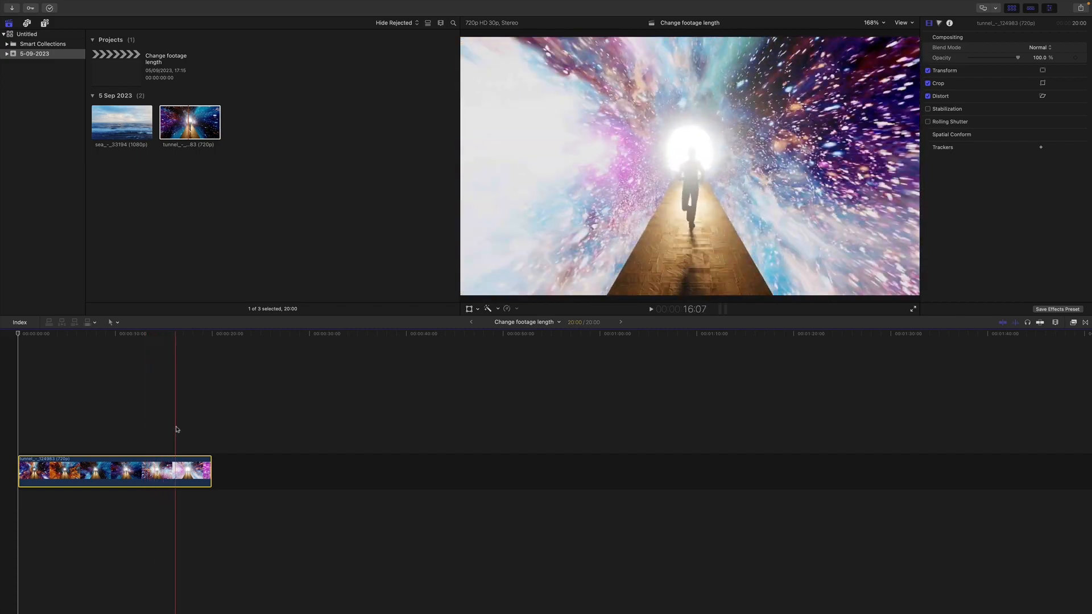
left_click_drag(208, 477, 169, 472)
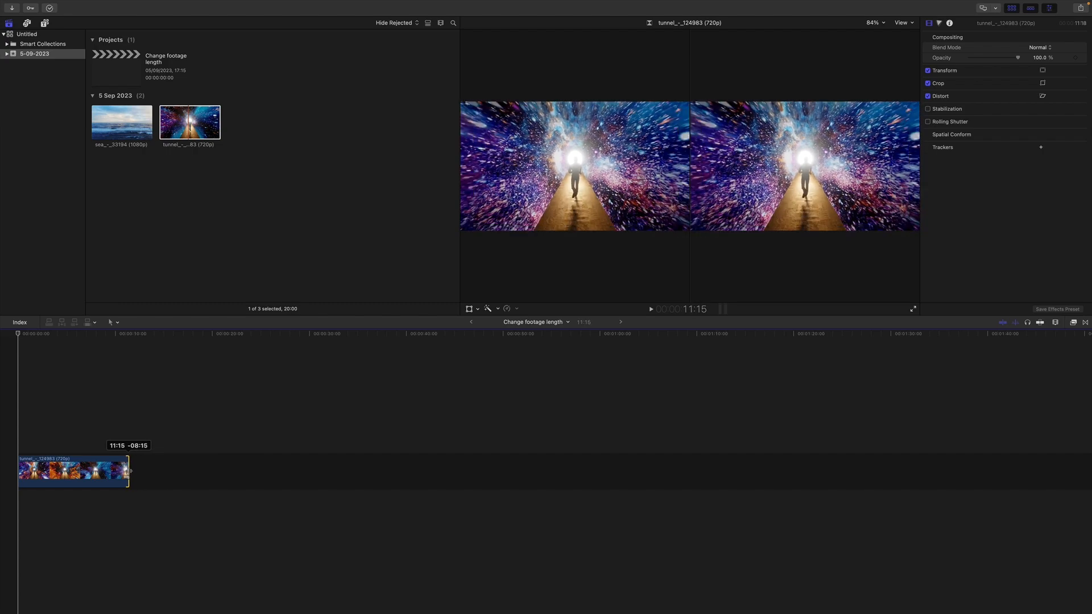
- Add three copies of the trimmed tunnel clip in a row and extend the last one to its full 20:00
left_click(96, 475)
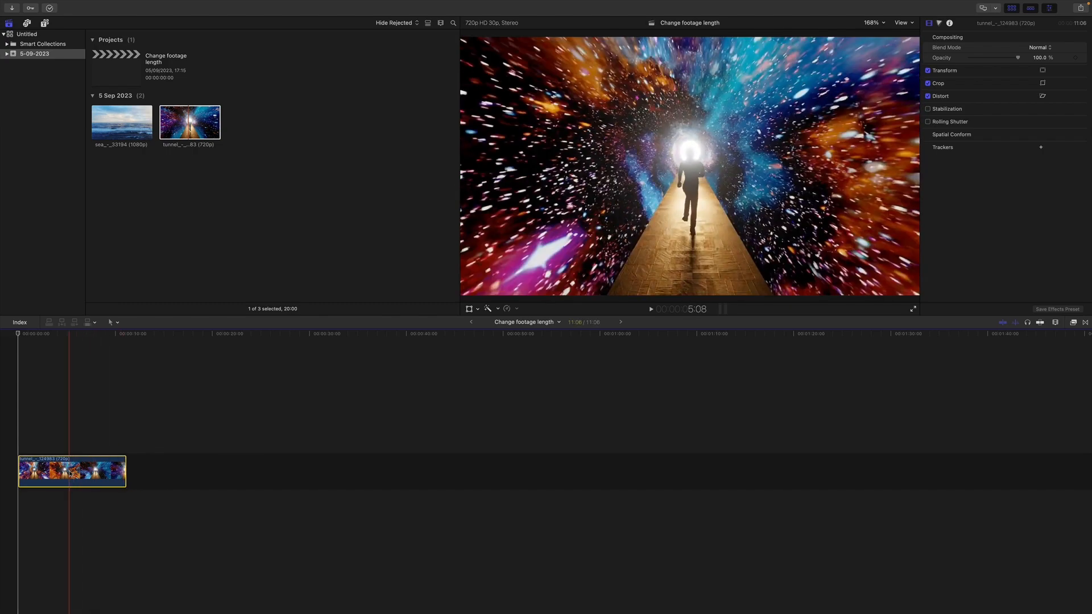
left_click_drag(70, 472, 382, 475)
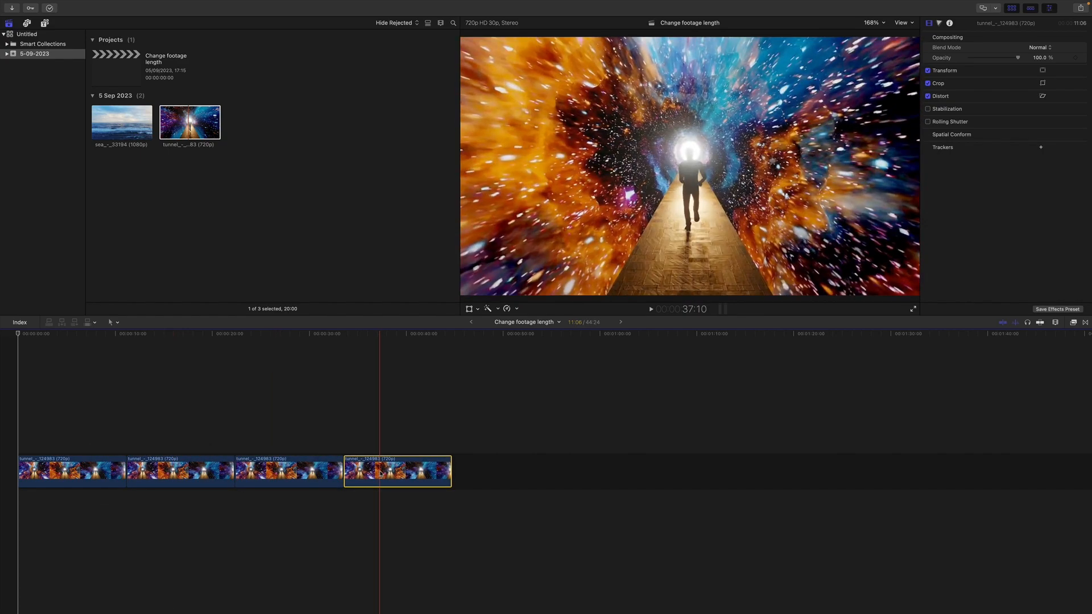
left_click_drag(450, 472, 536, 472)
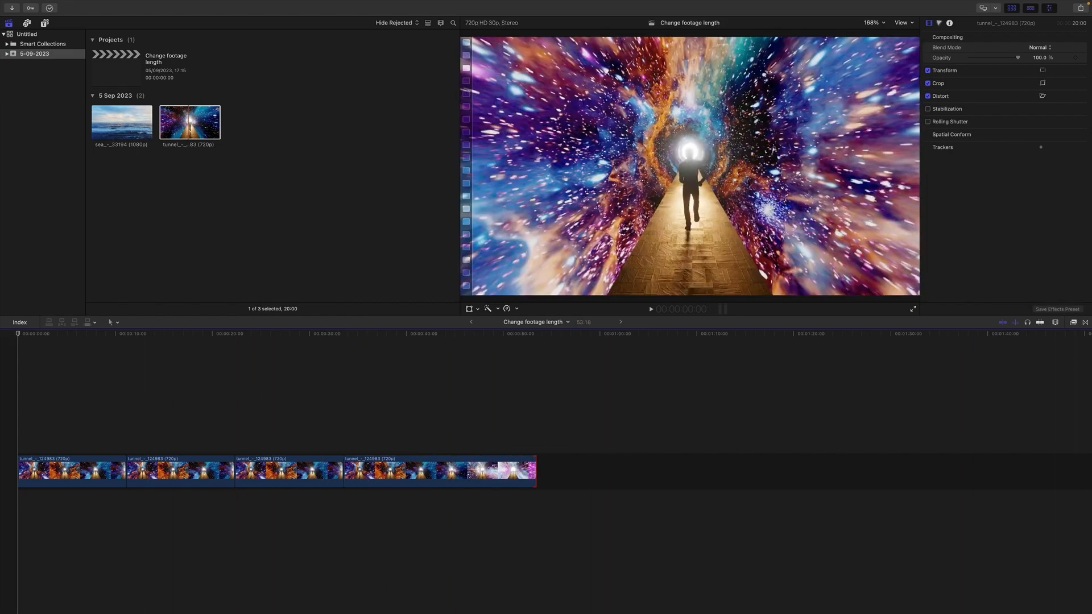
- Add a Cross Dissolve at each of the three cuts between the tunnel clips, accepting the overlap of media to create each transition
left_click(1085, 323)
left_click_drag(802, 402, 129, 474)
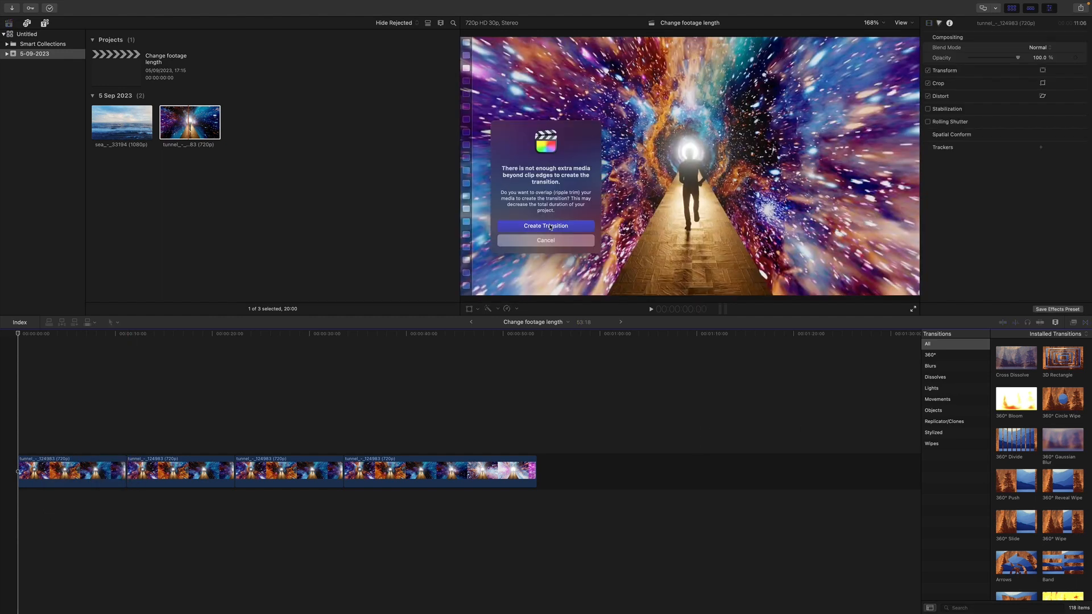
left_click(550, 226)
left_click_drag(1018, 362, 227, 476)
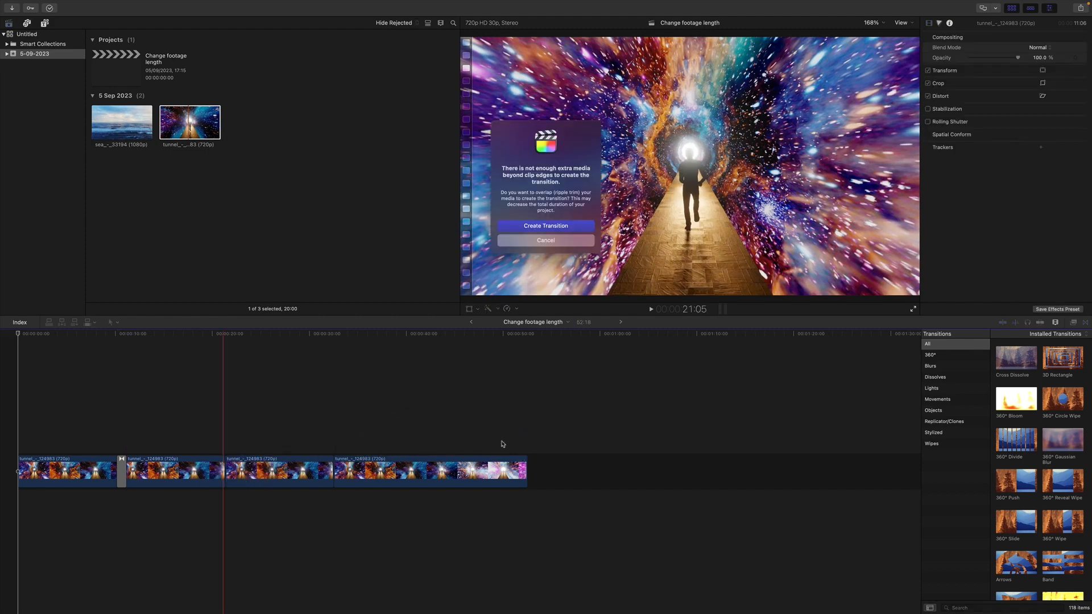
left_click(572, 225)
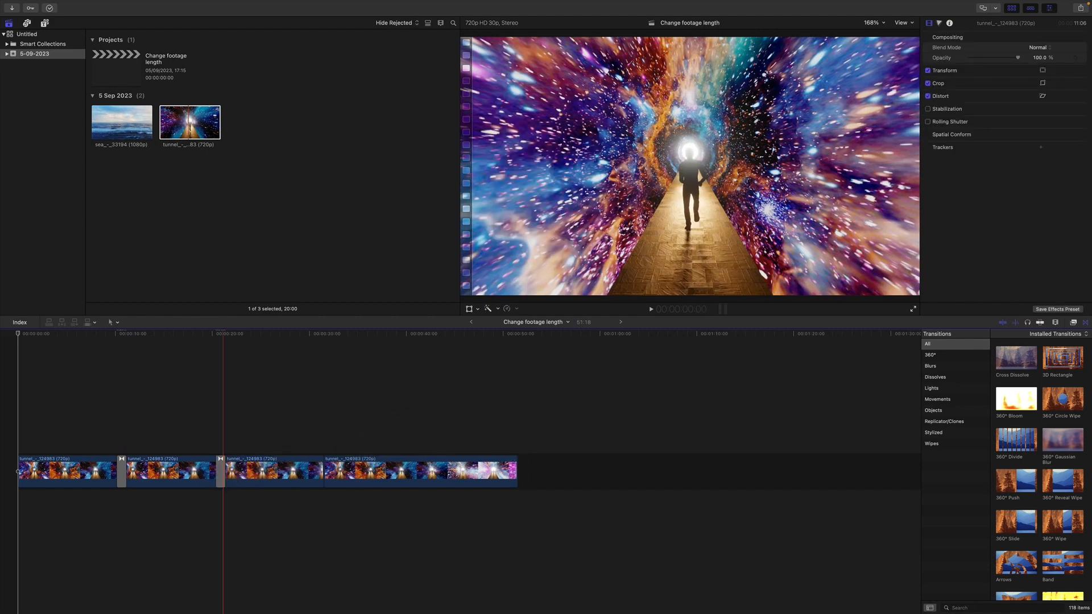
left_click_drag(1020, 358, 324, 469)
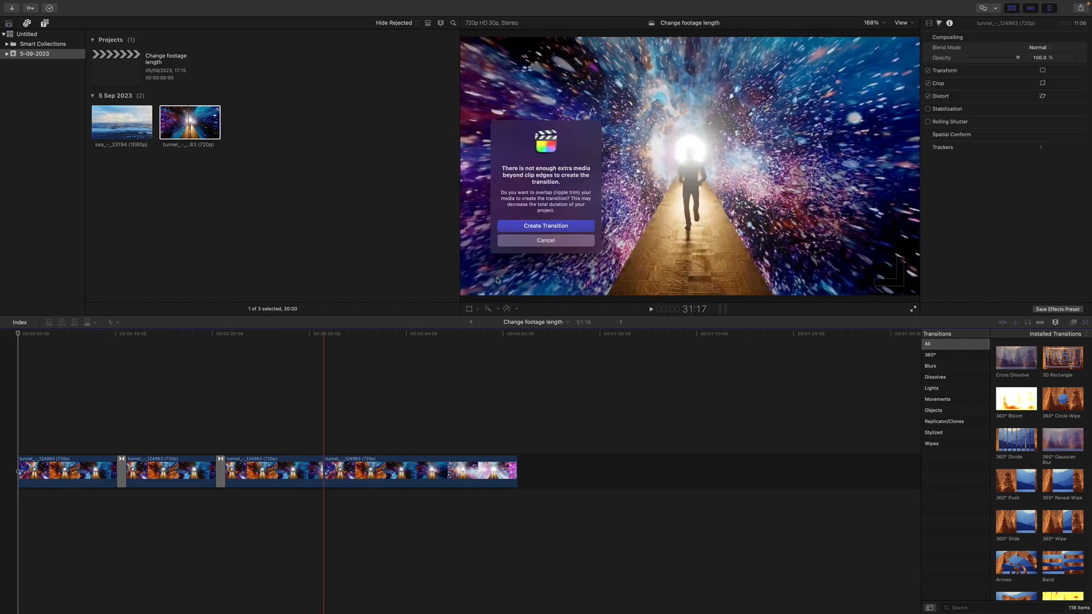
left_click(540, 228)
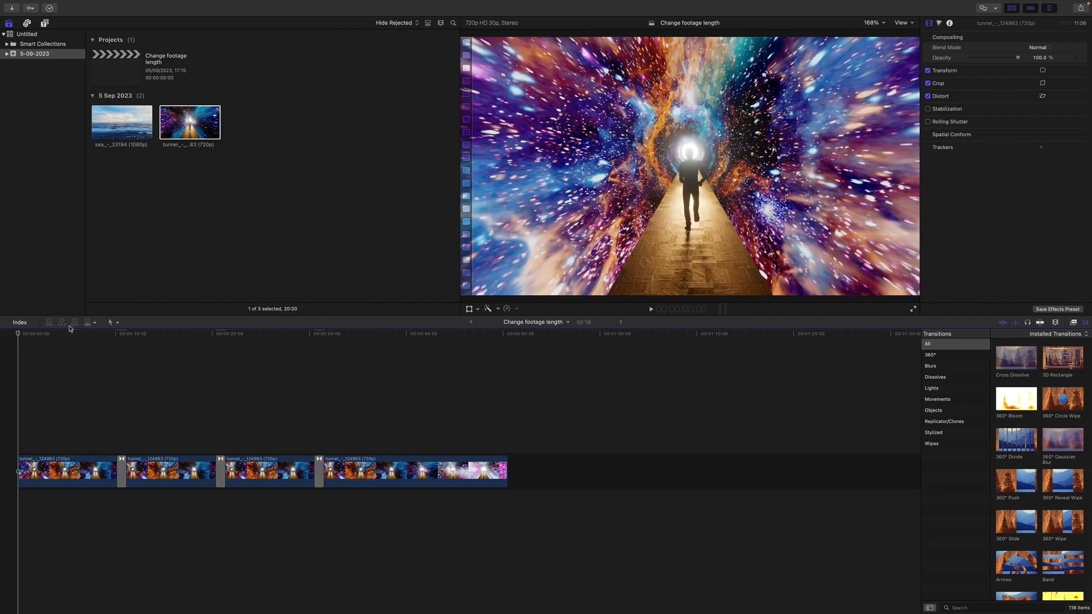
- Play the tunnel sequence from the start and skip ahead to about 20 seconds to review the dissolves between clips
key("space")
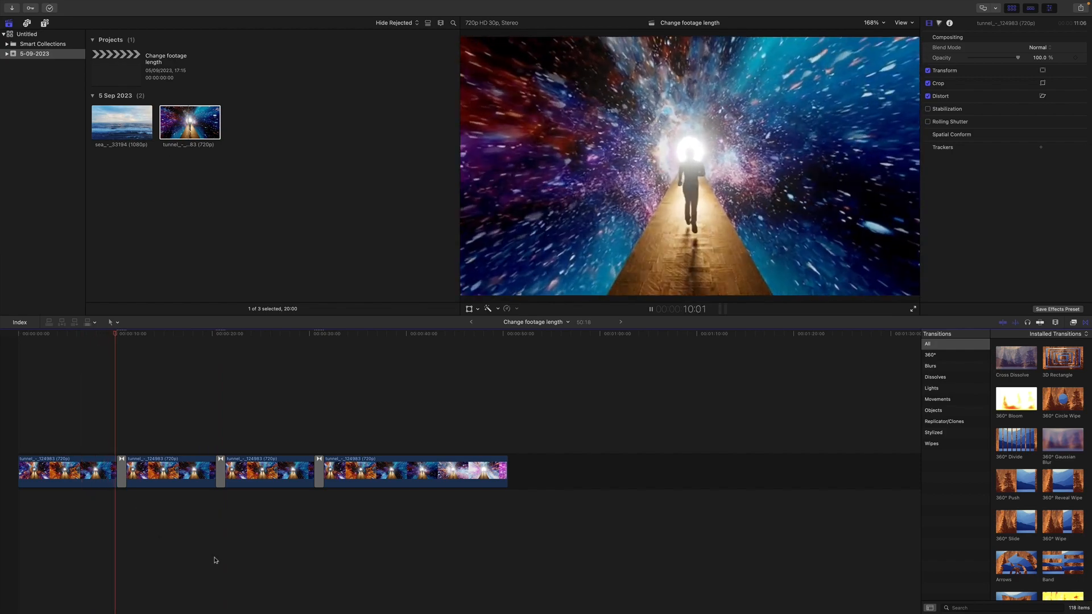
left_click(213, 335)
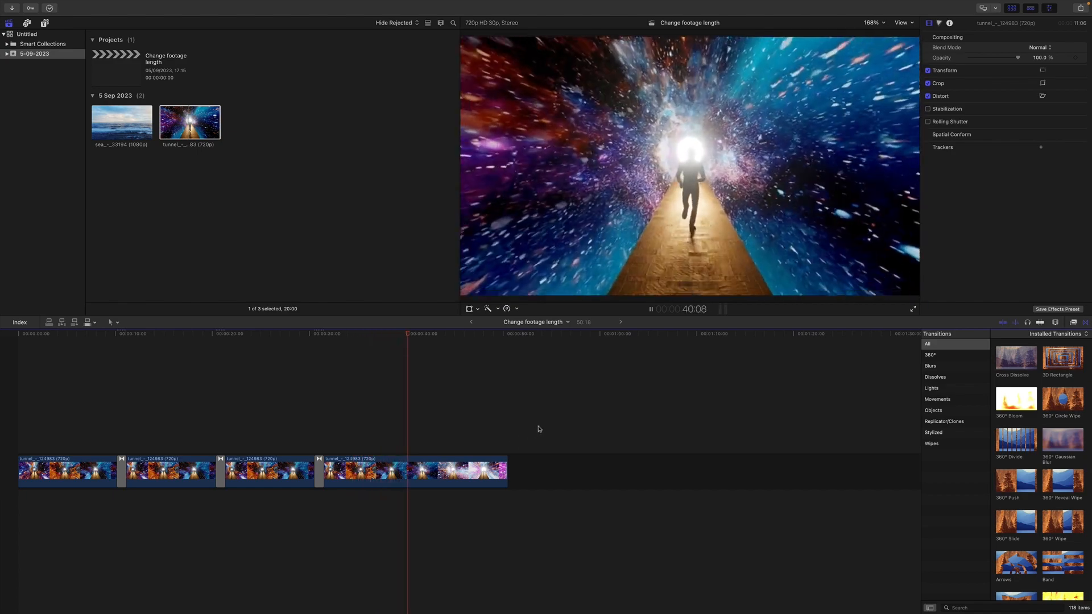
key("space")
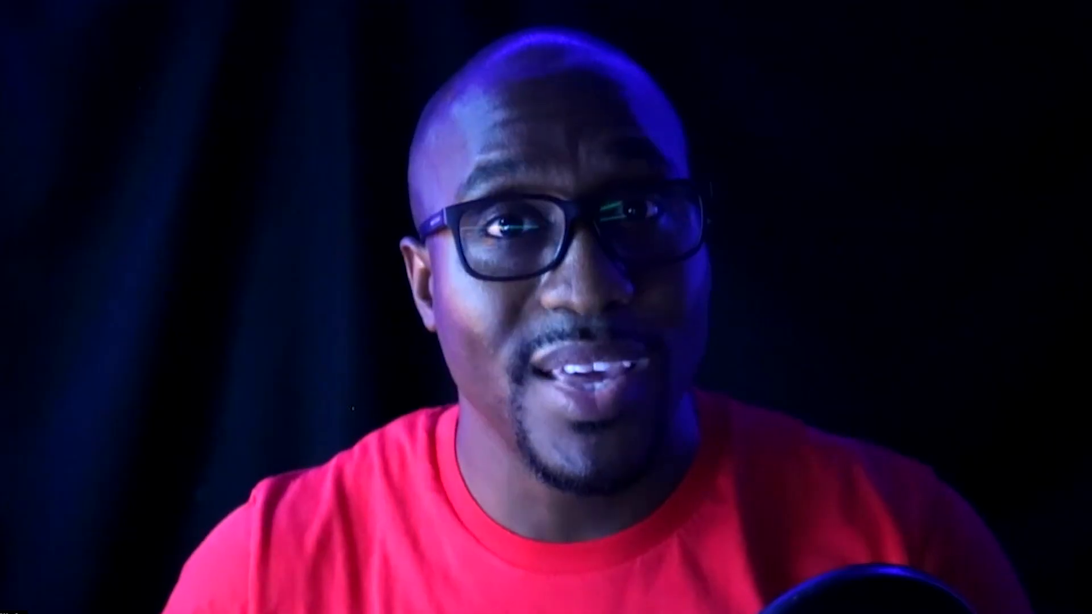